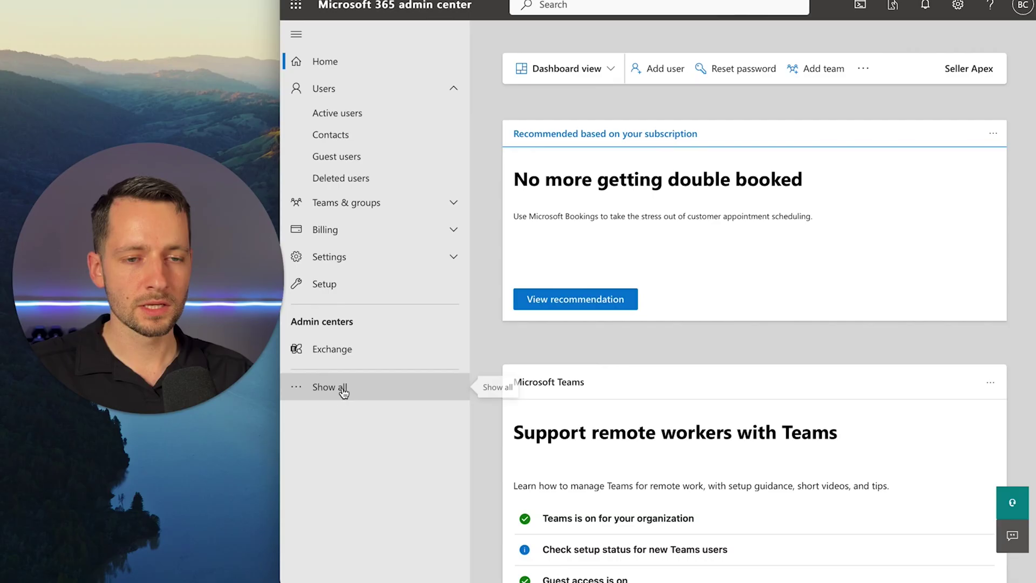
# Go from the full admin centers list to the SharePoint admin center's organization Sharing policies.
pyautogui.click(334, 397)
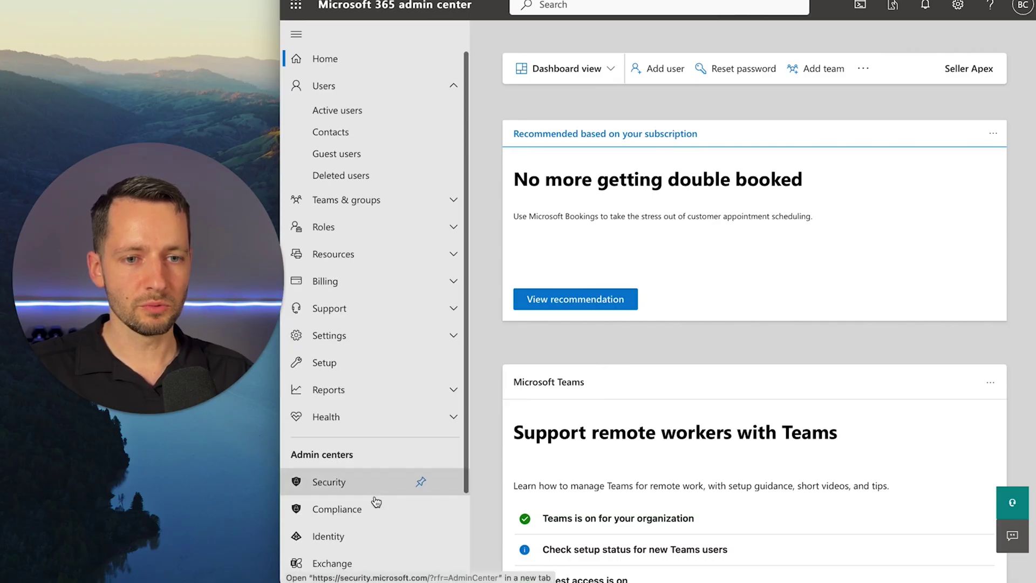
pyautogui.scroll(-2, 386, 478)
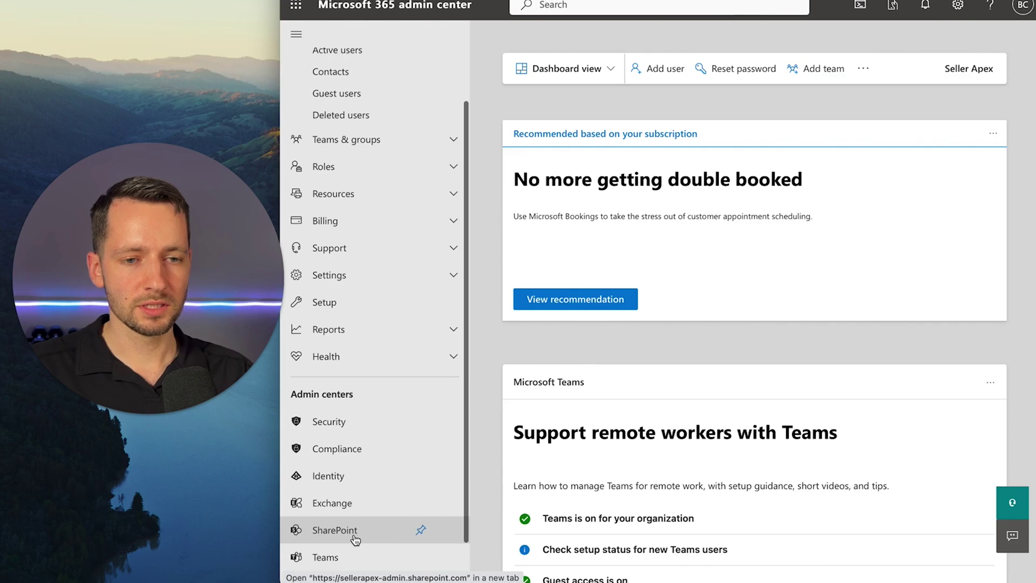
pyautogui.click(356, 536)
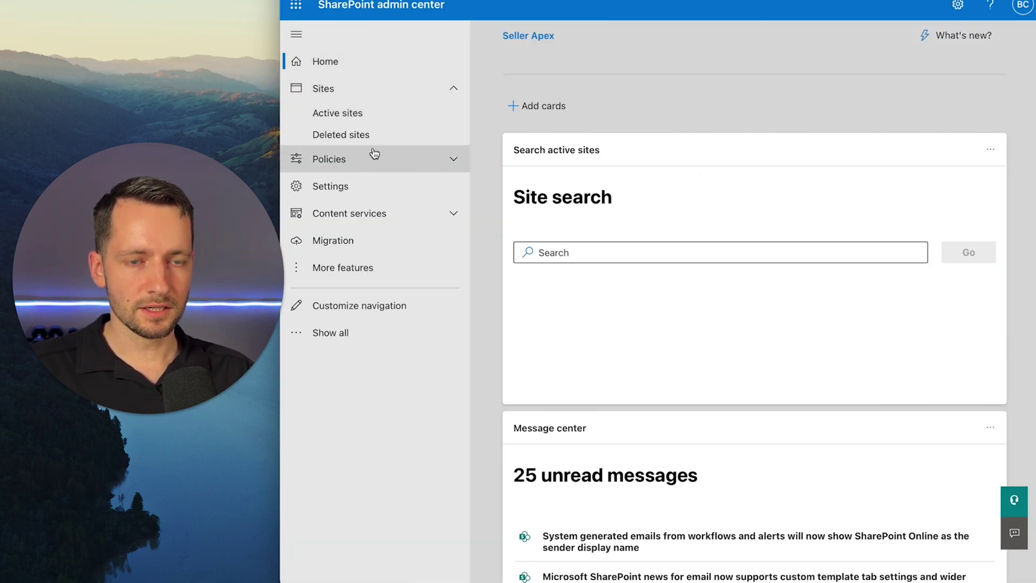
pyautogui.click(404, 160)
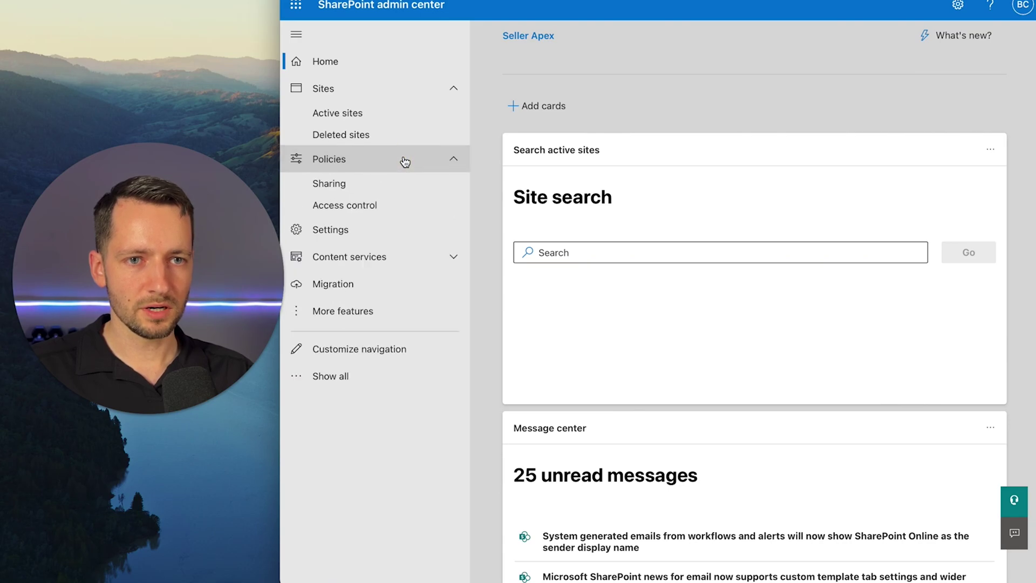
pyautogui.click(370, 189)
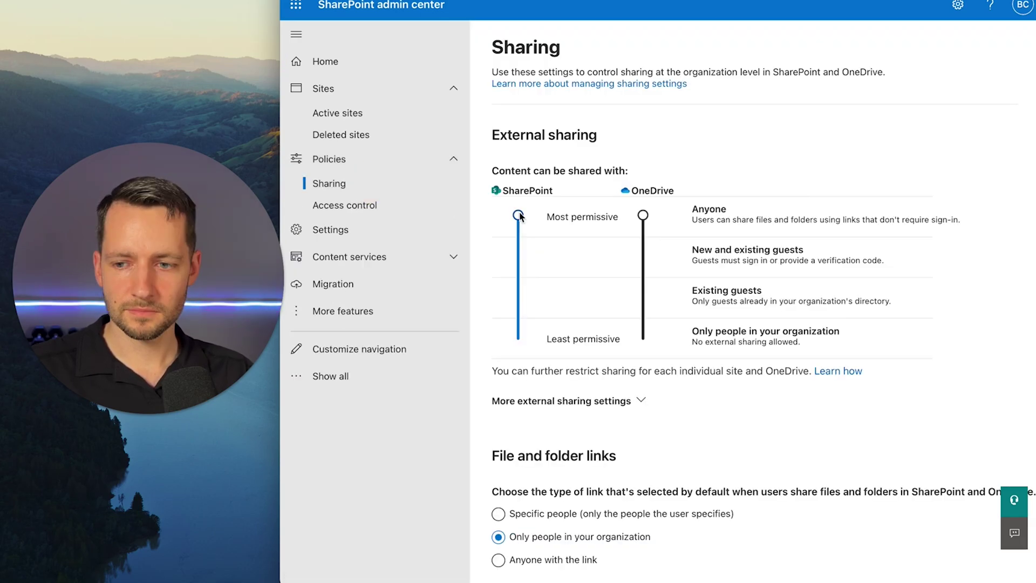
pyautogui.moveTo(519, 215); pyautogui.dragTo(518, 256)
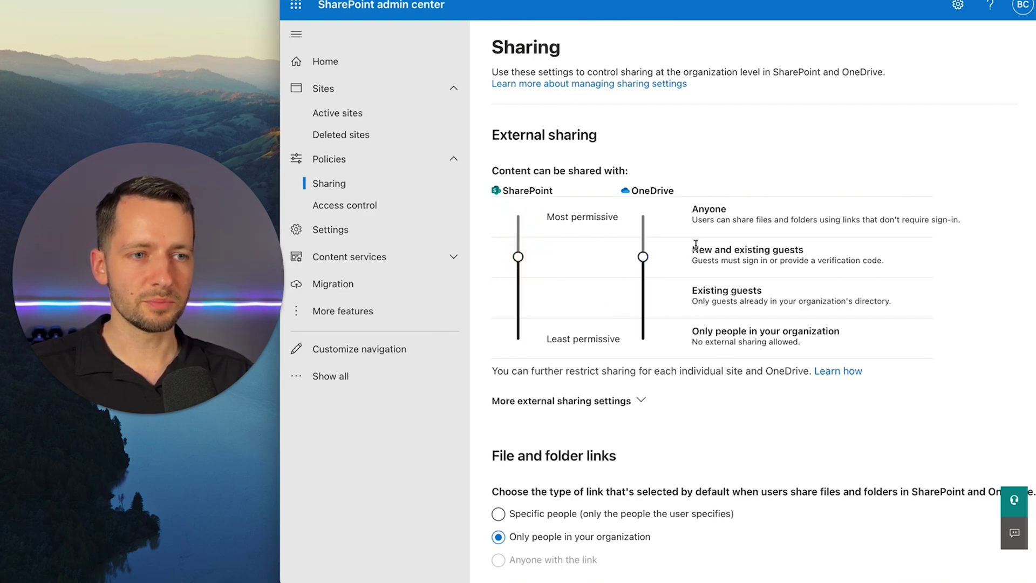
pyautogui.moveTo(707, 330); pyautogui.dragTo(757, 331)
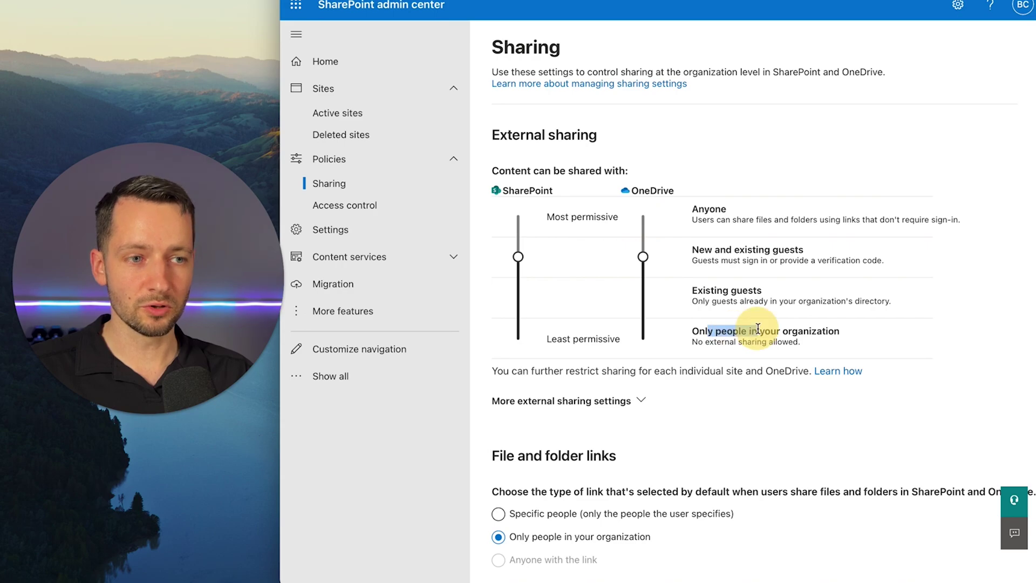
pyautogui.click(705, 288)
pyautogui.click(724, 252)
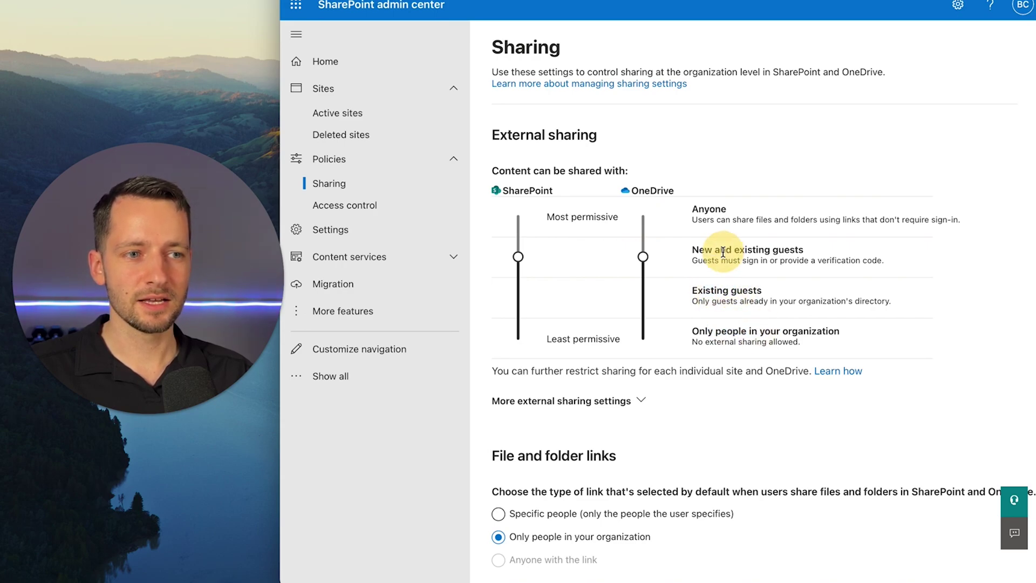
pyautogui.moveTo(705, 209); pyautogui.dragTo(715, 210)
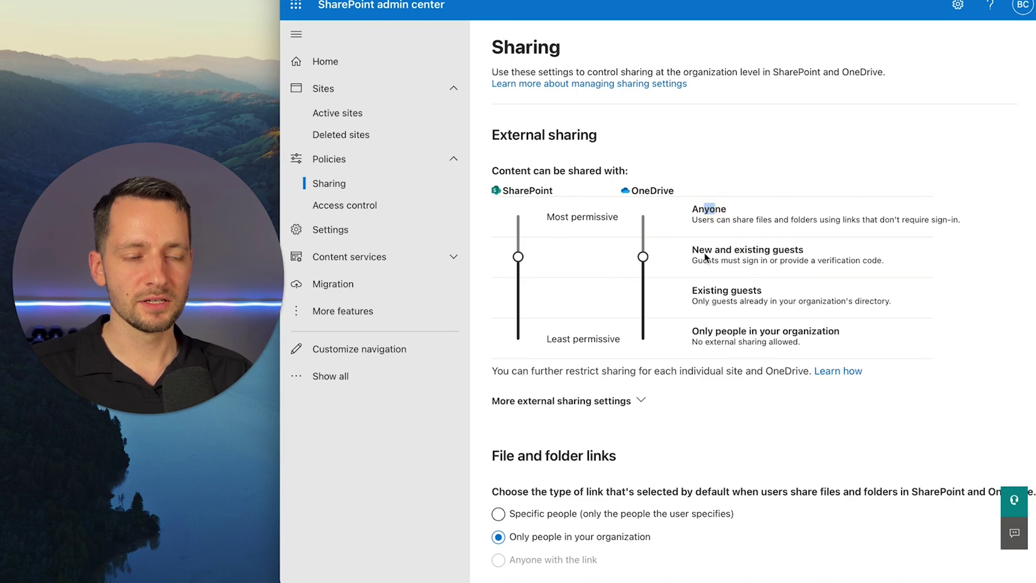
pyautogui.moveTo(518, 257); pyautogui.dragTo(516, 210)
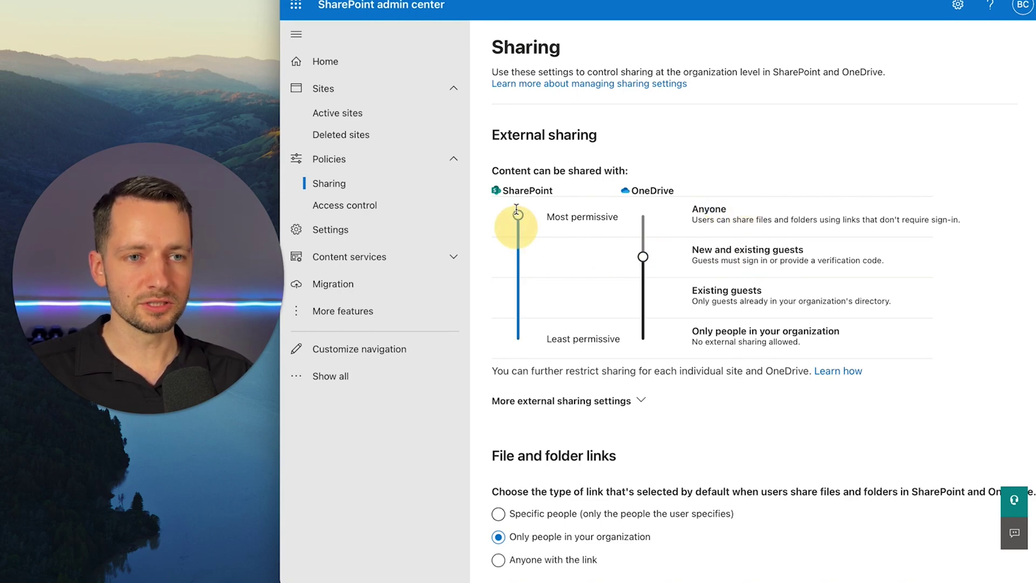
pyautogui.moveTo(644, 249); pyautogui.dragTo(649, 213)
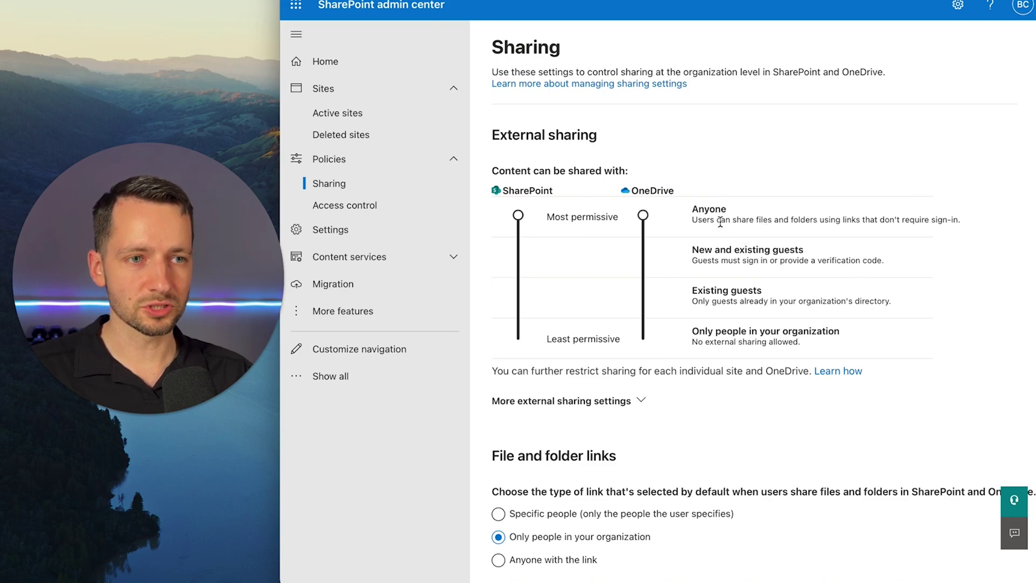
pyautogui.scroll(-2, 653, 400)
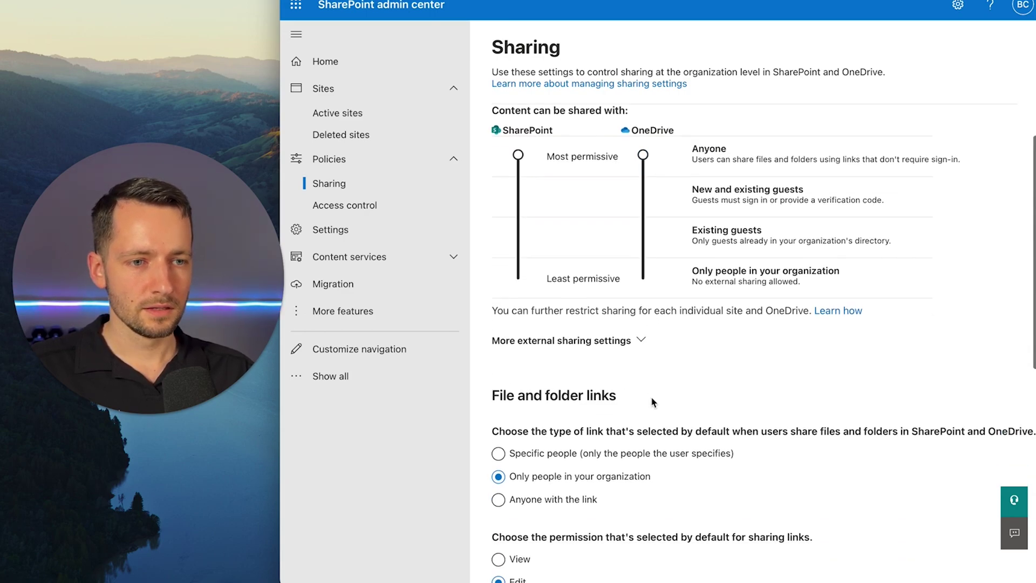
pyautogui.scroll(-1, 652, 400)
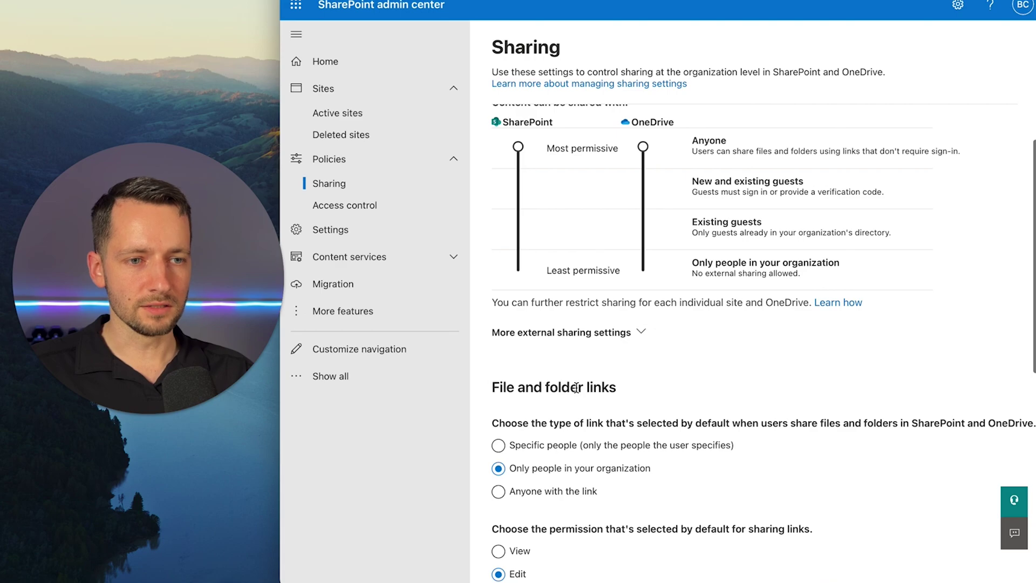
pyautogui.scroll(-1, 590, 393)
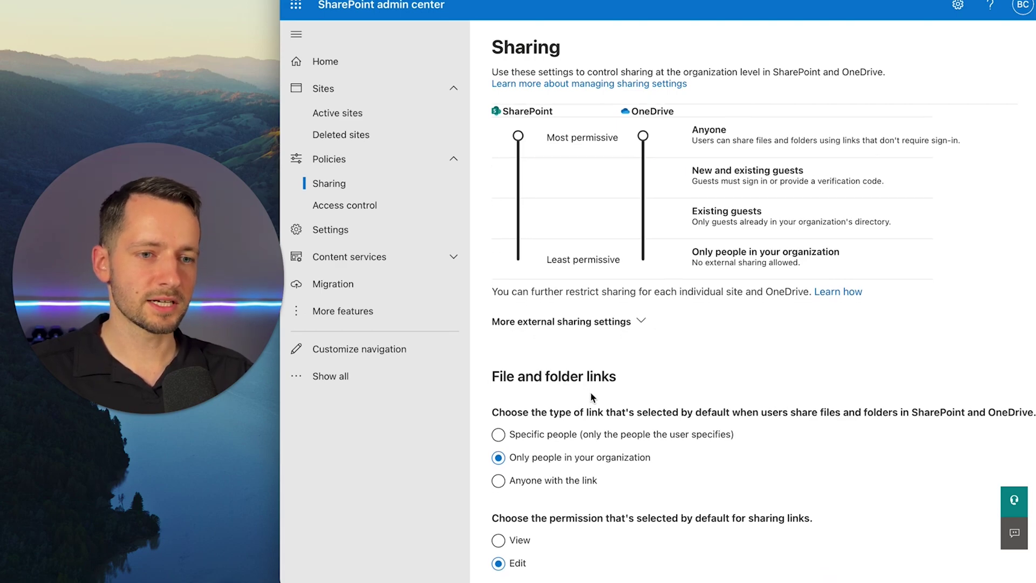
pyautogui.scroll(-1, 585, 402)
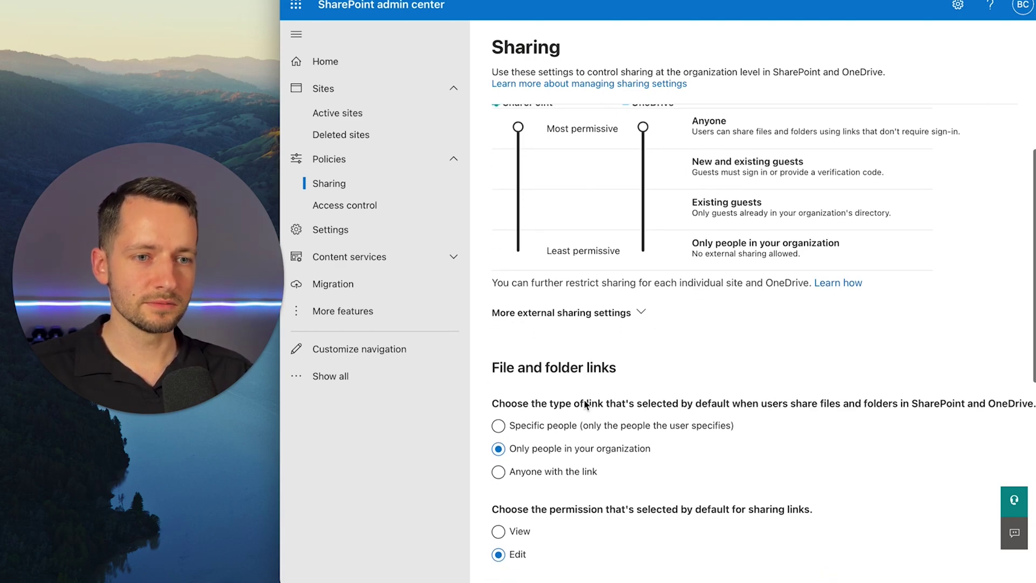
pyautogui.scroll(-2, 567, 415)
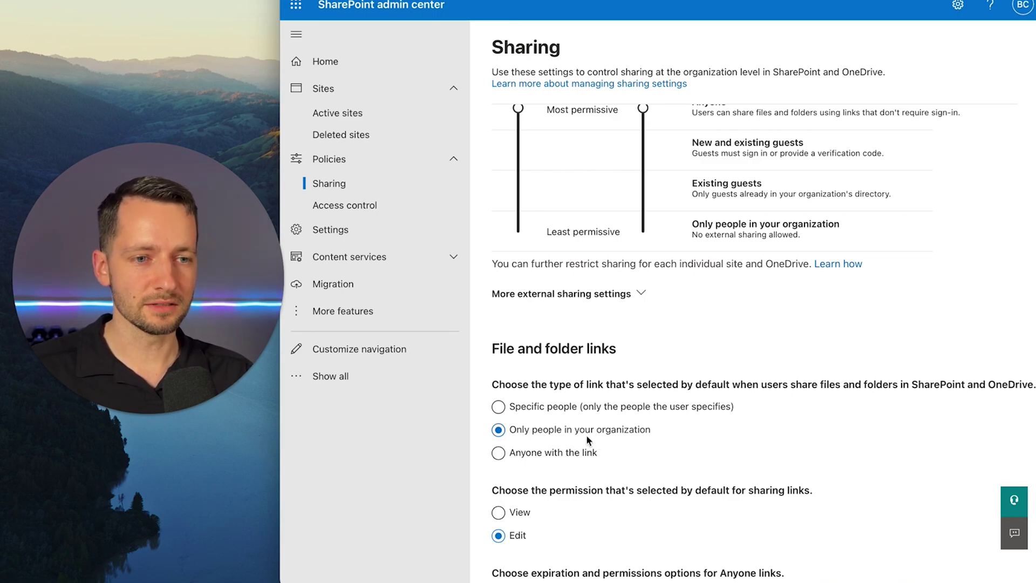
pyautogui.scroll(-4, 566, 431)
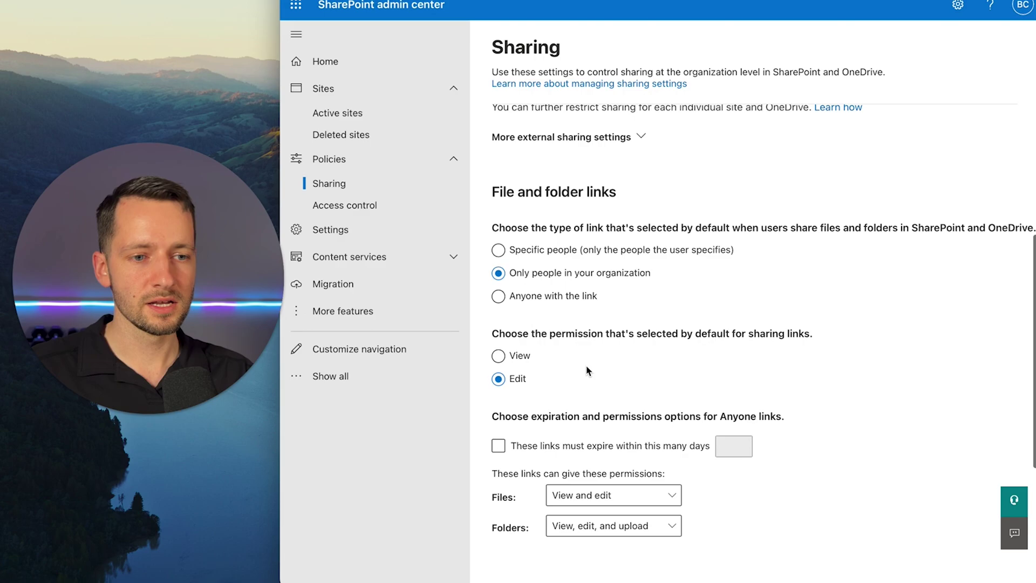
pyautogui.scroll(-2, 540, 410)
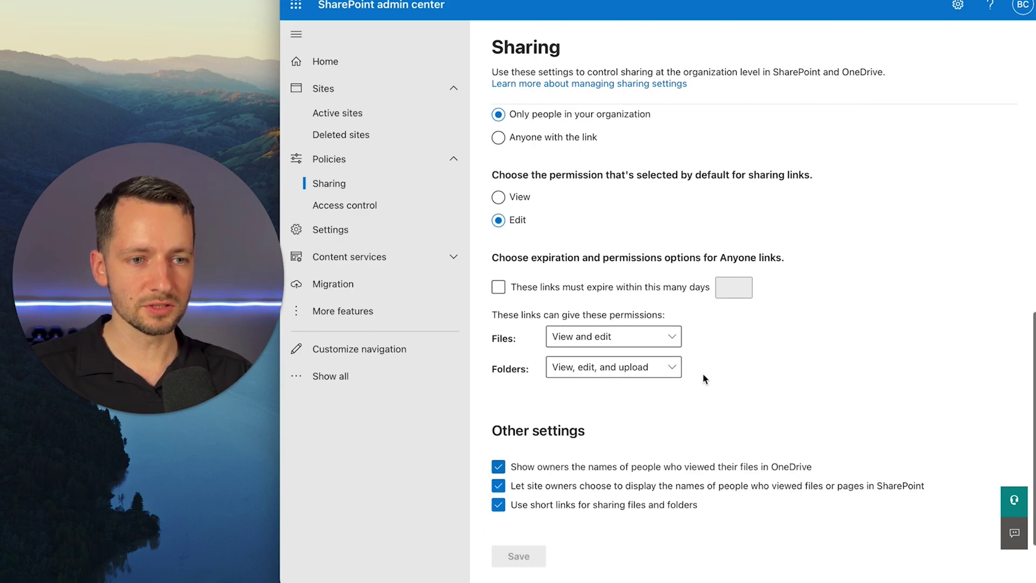
pyautogui.scroll(2, 620, 376)
pyautogui.scroll(3, 619, 377)
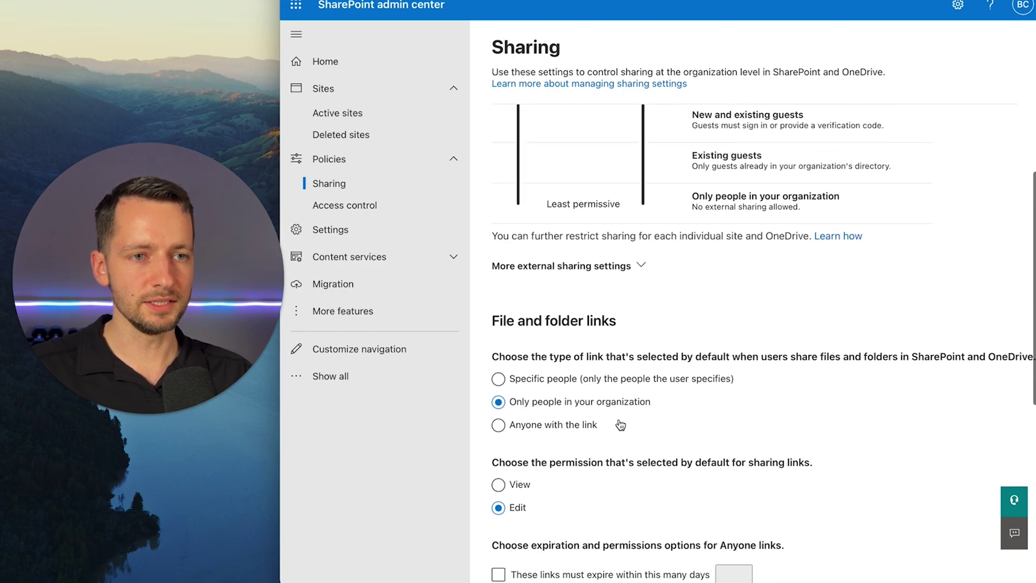
pyautogui.scroll(2, 607, 368)
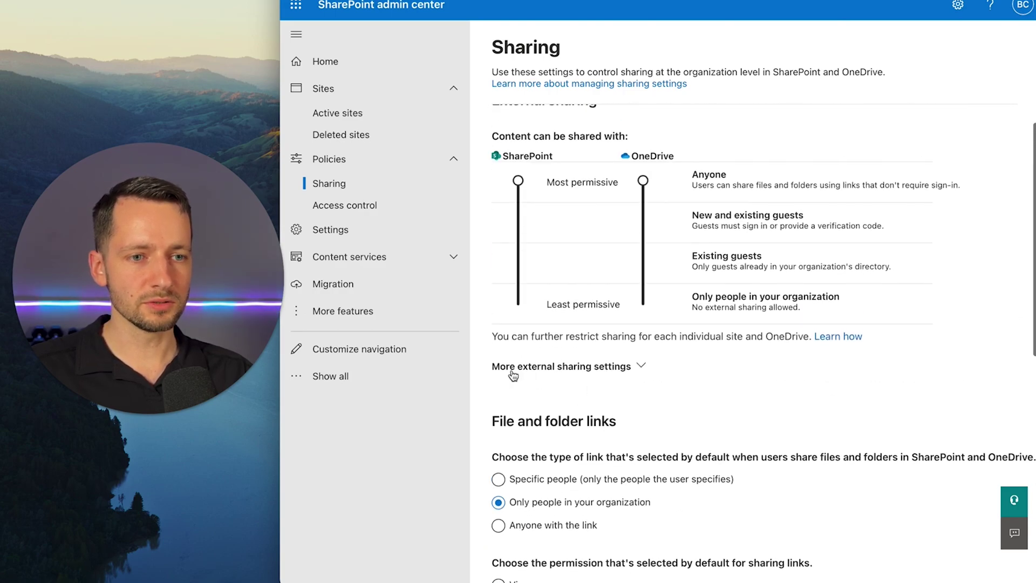
pyautogui.click(605, 372)
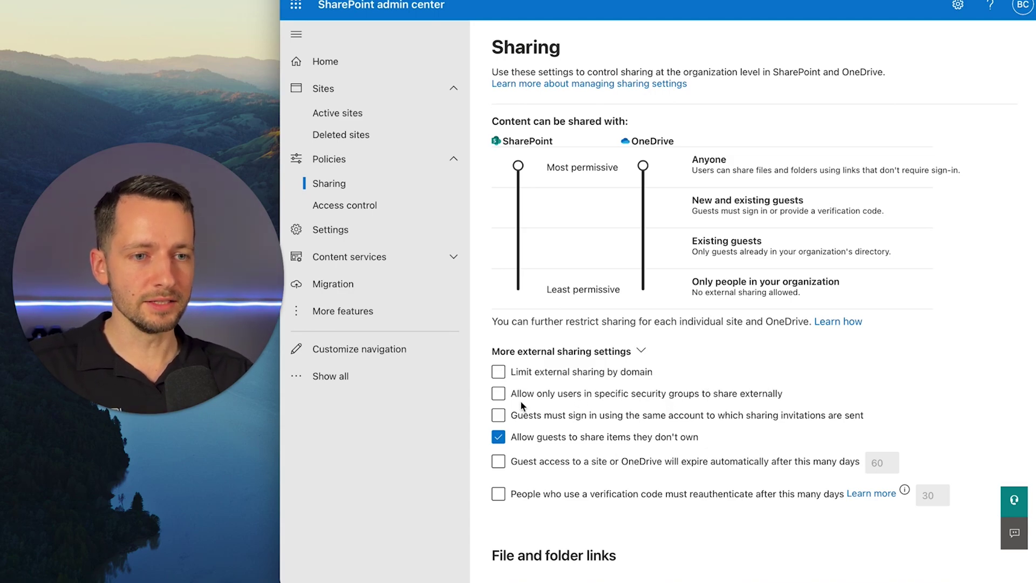
pyautogui.click(498, 394)
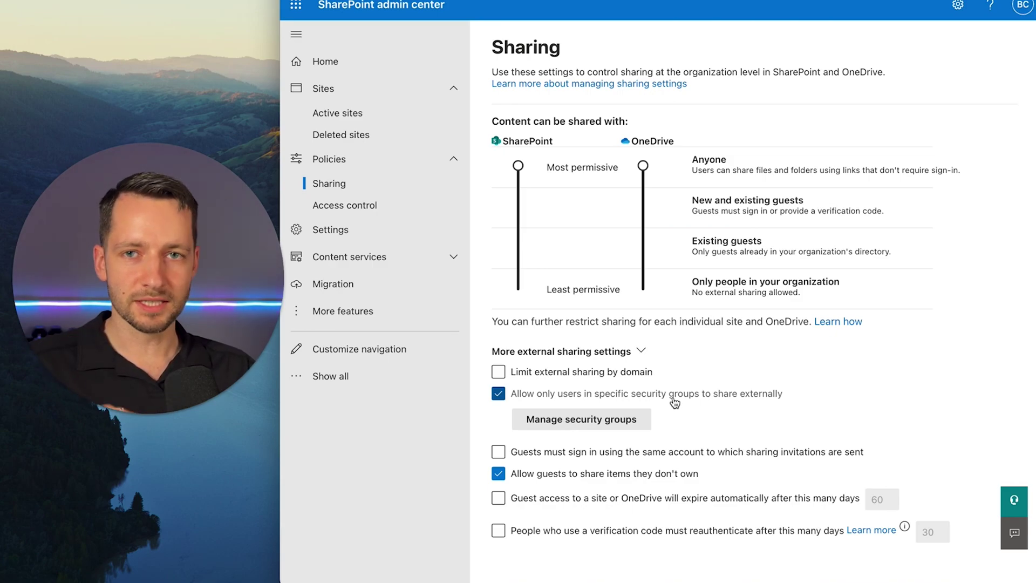
pyautogui.click(622, 428)
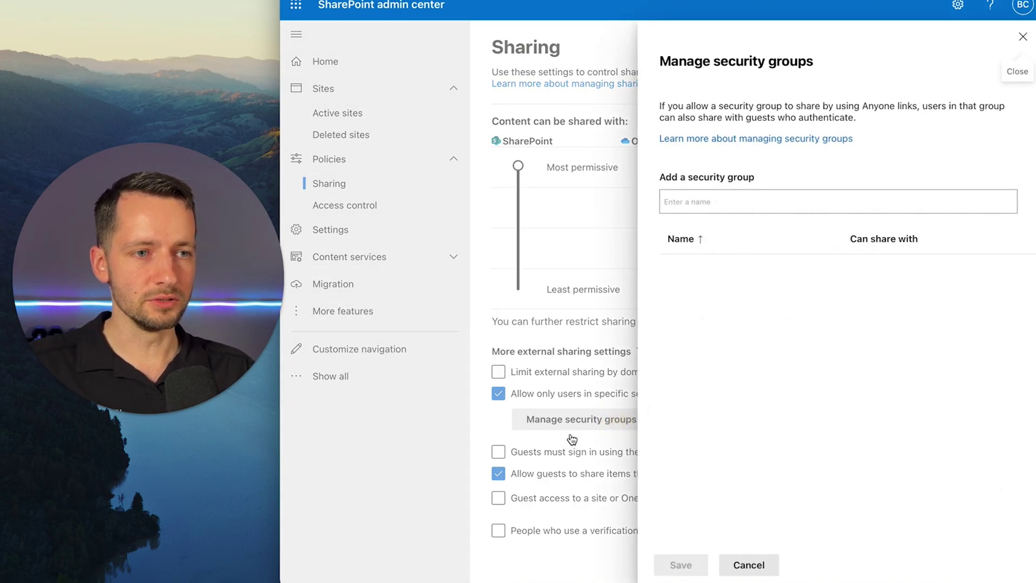
pyautogui.click(767, 201)
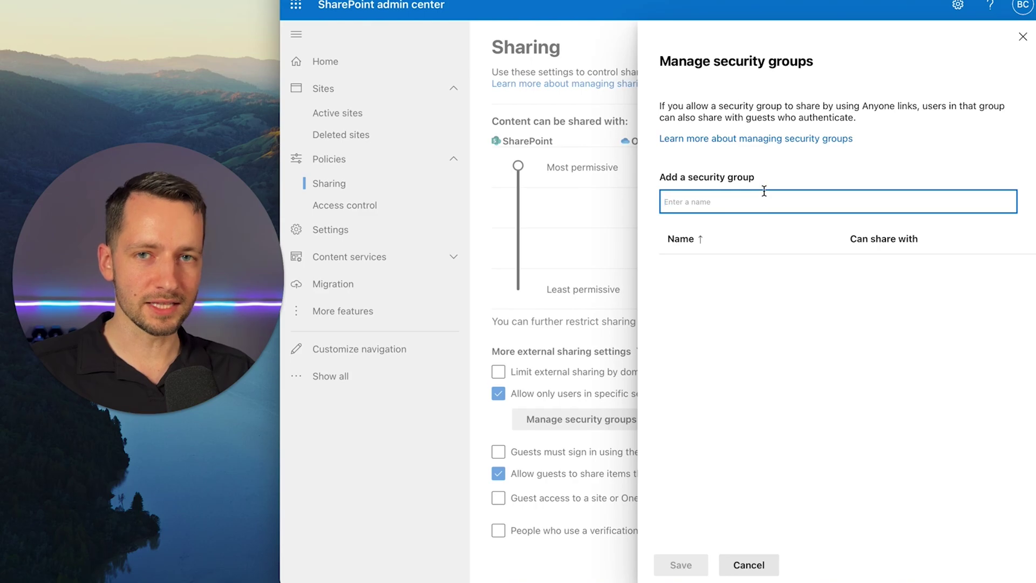
pyautogui.click(1024, 38)
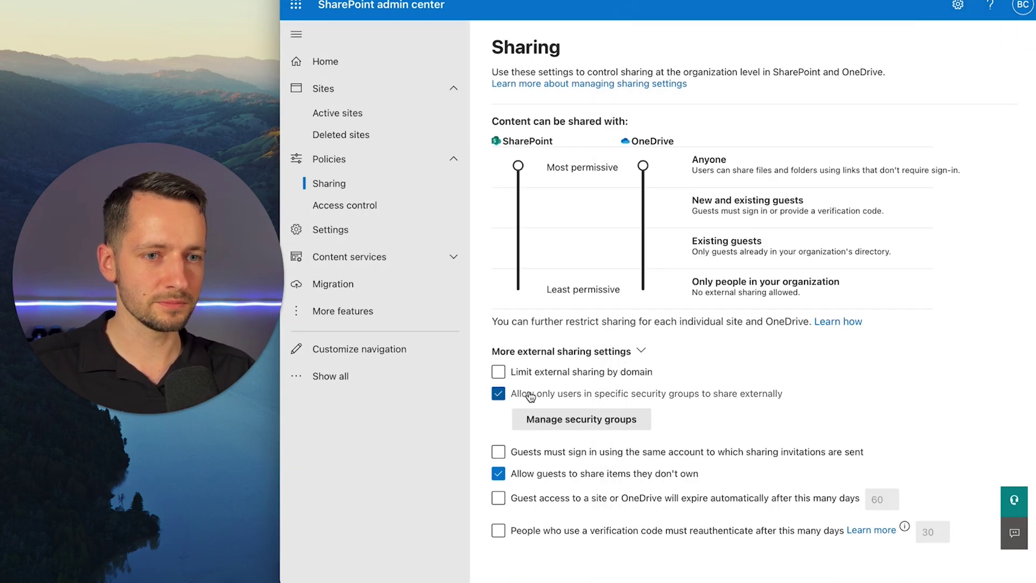
pyautogui.click(498, 370)
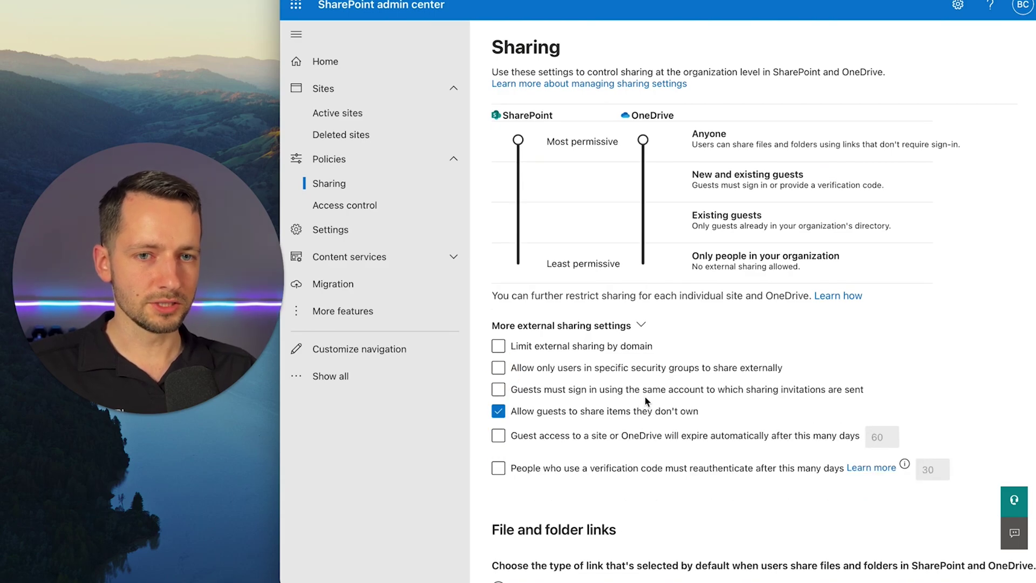
pyautogui.scroll(-3, 646, 396)
pyautogui.scroll(-2, 756, 378)
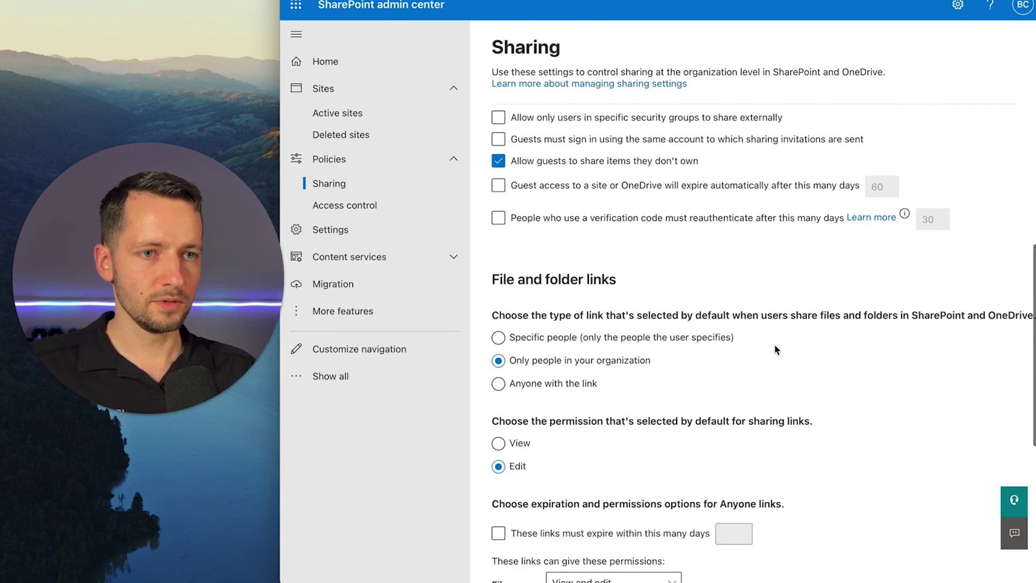
pyautogui.scroll(5, 626, 197)
# Scroll to the bottom of the organization Sharing policies page.
pyautogui.scroll(-10, 621, 216)
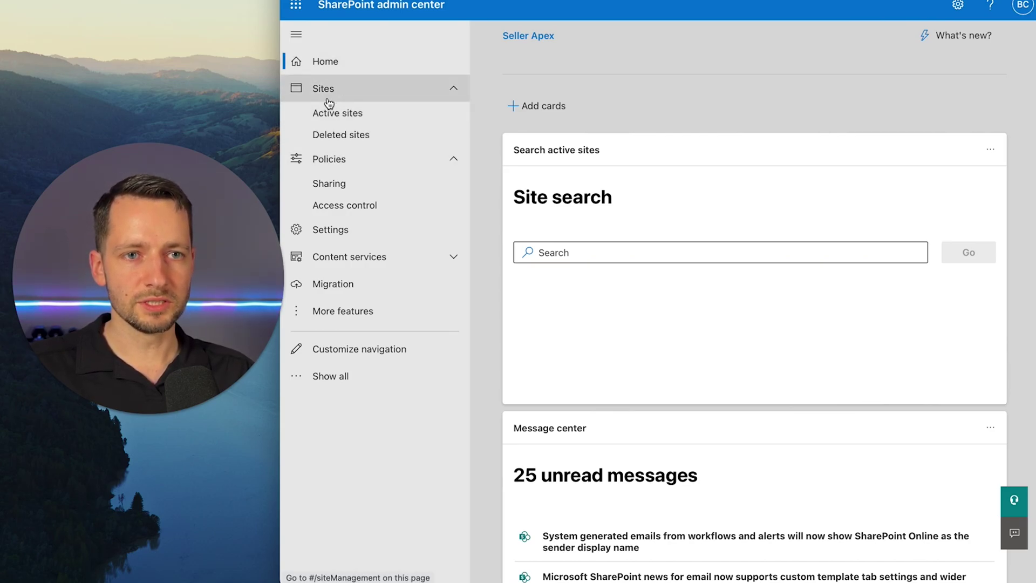
# Open Active sites and select the Online Retail site to view its details panel.
pyautogui.click(376, 123)
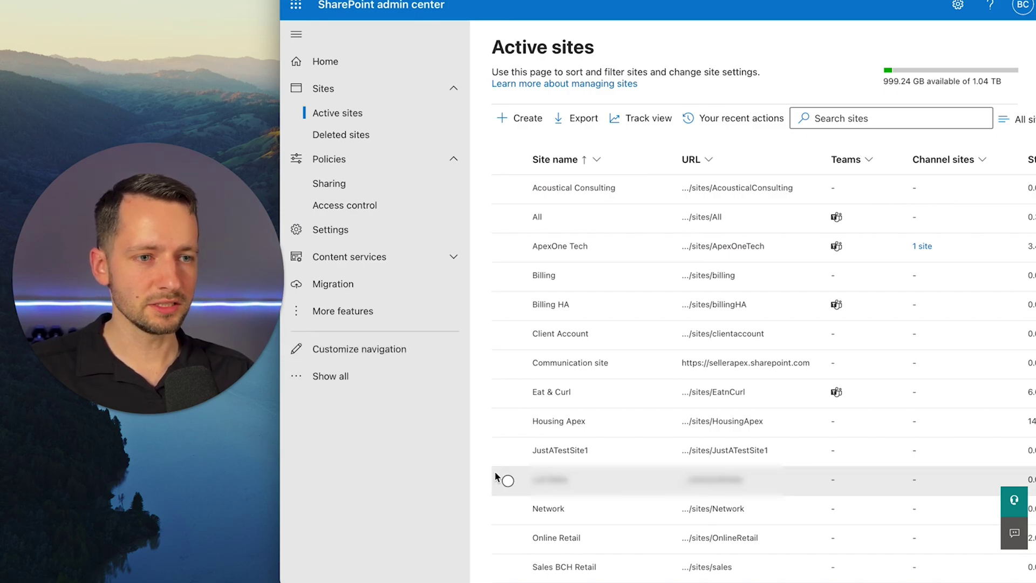
pyautogui.click(575, 541)
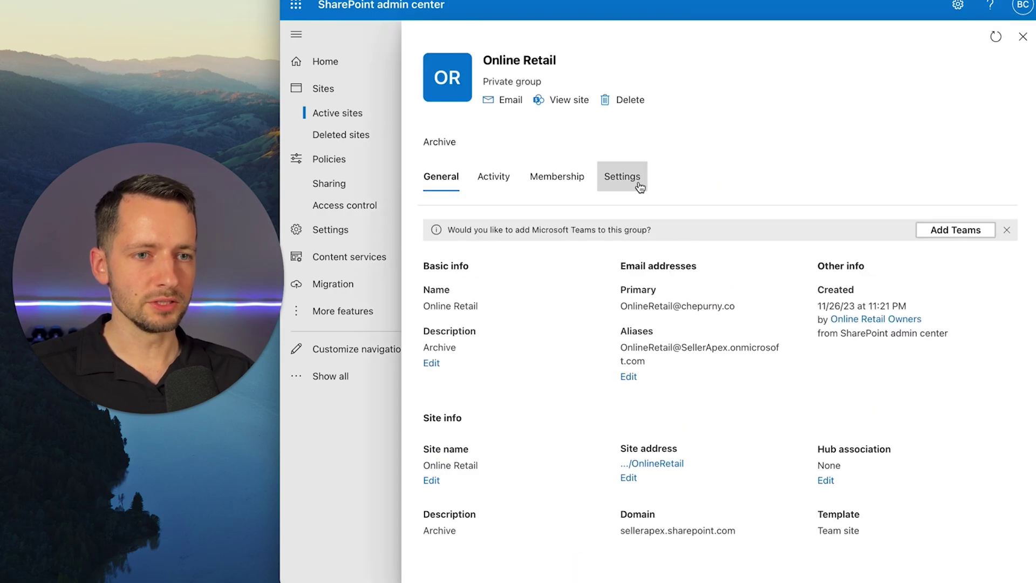
# On the Settings tab, change Online Retail's external file sharing from New and existing guests to Anyone.
pyautogui.click(639, 186)
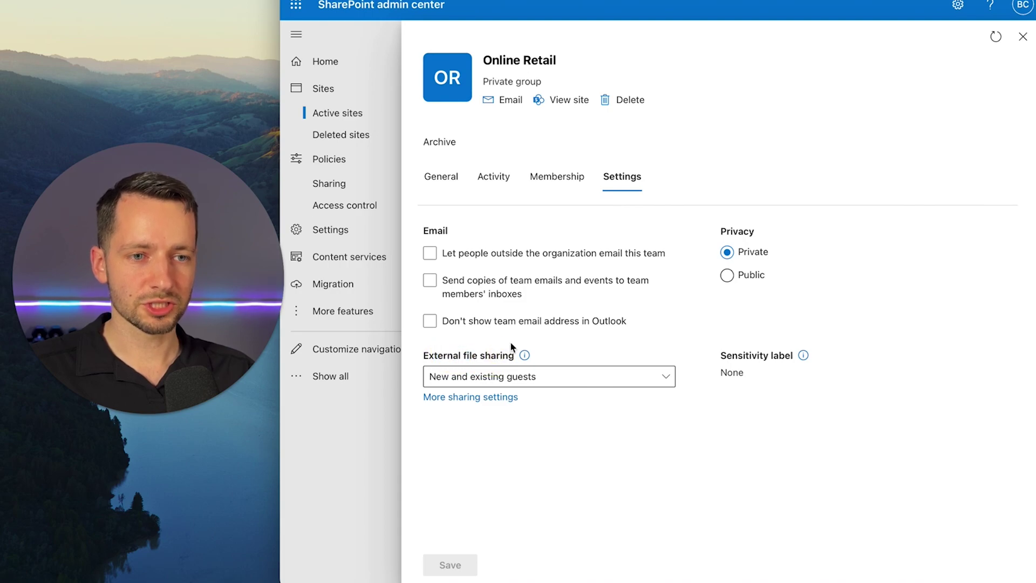
pyautogui.click(667, 378)
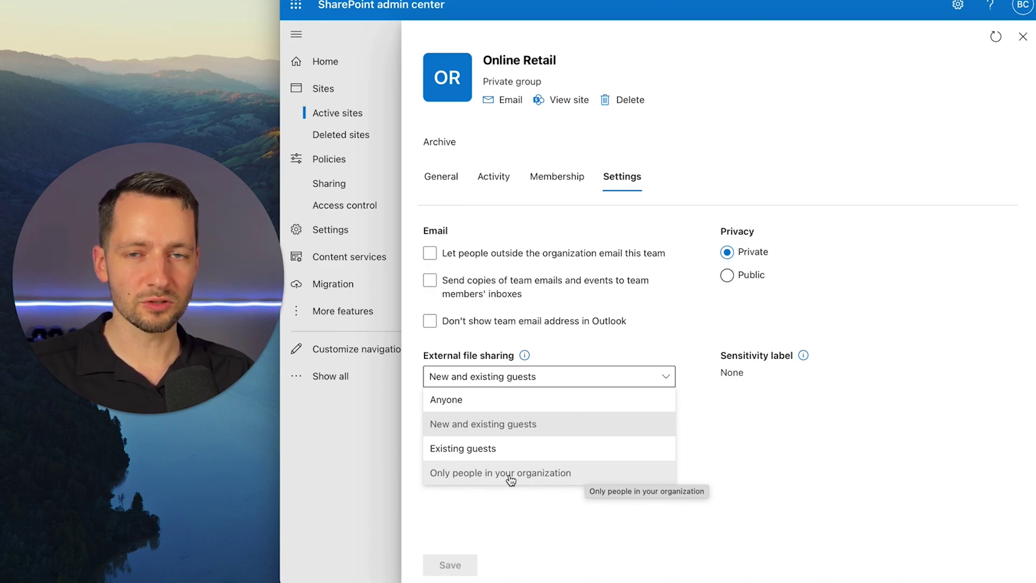
pyautogui.click(489, 400)
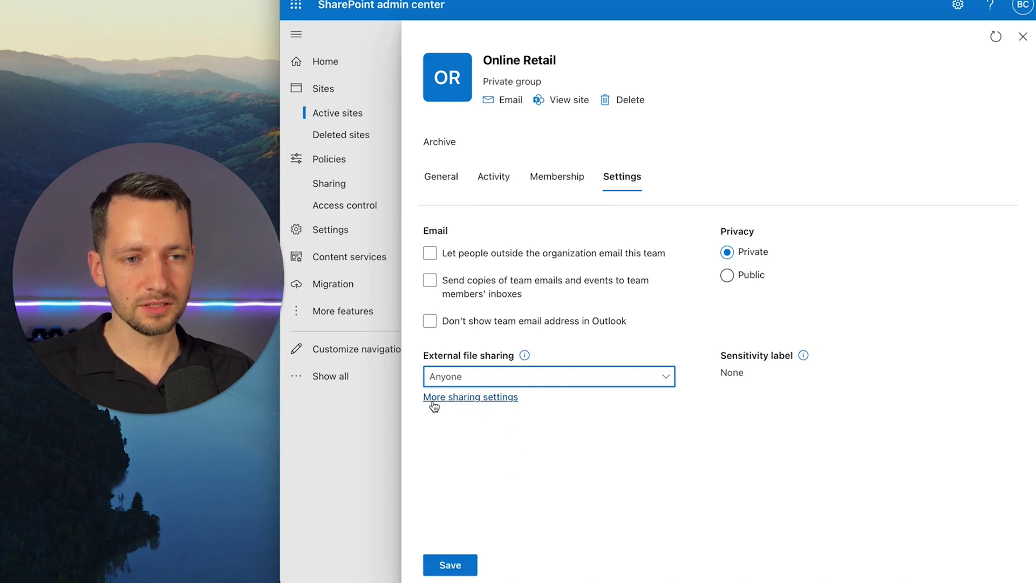
# In the site's full sharing settings, allow Online Retail content to be shared with Anyone.
pyautogui.click(467, 400)
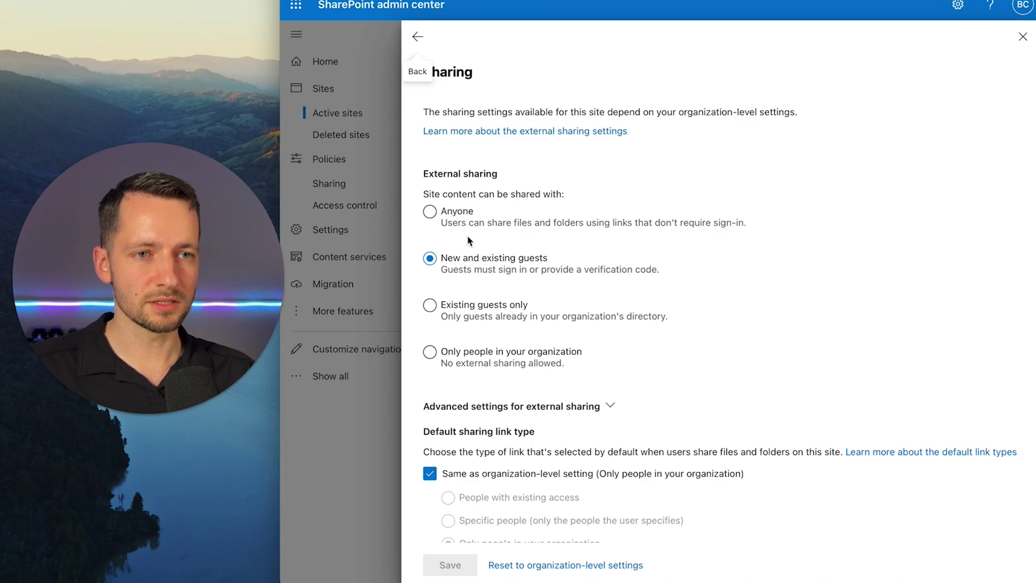
pyautogui.click(430, 212)
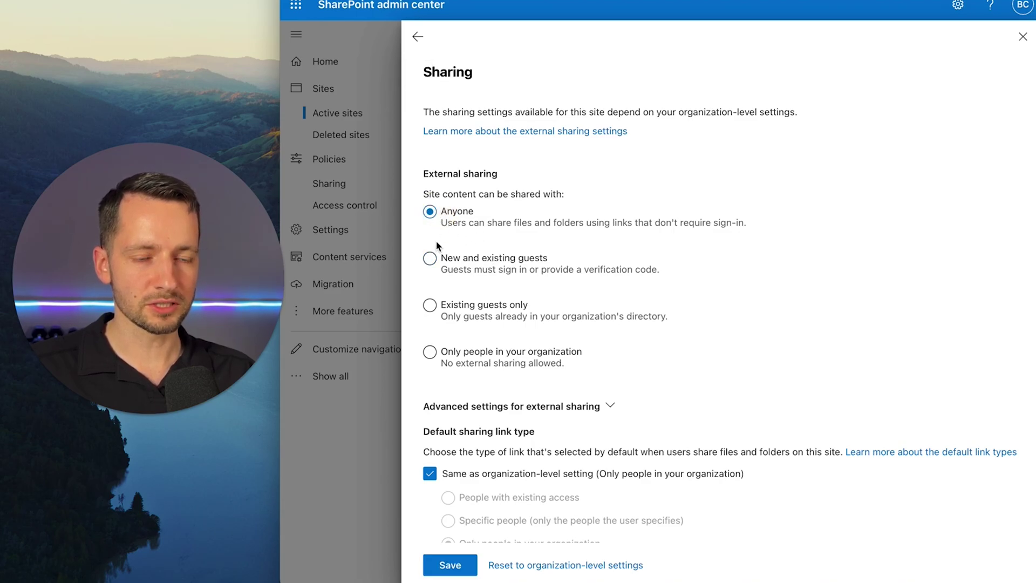
pyautogui.scroll(-3, 643, 308)
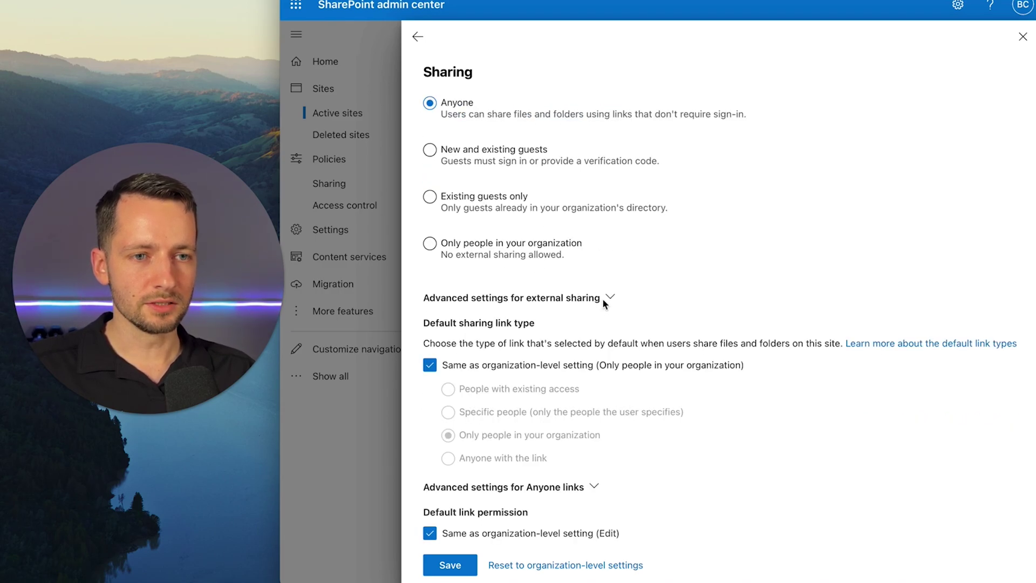
pyautogui.click(606, 301)
pyautogui.scroll(-1, 540, 298)
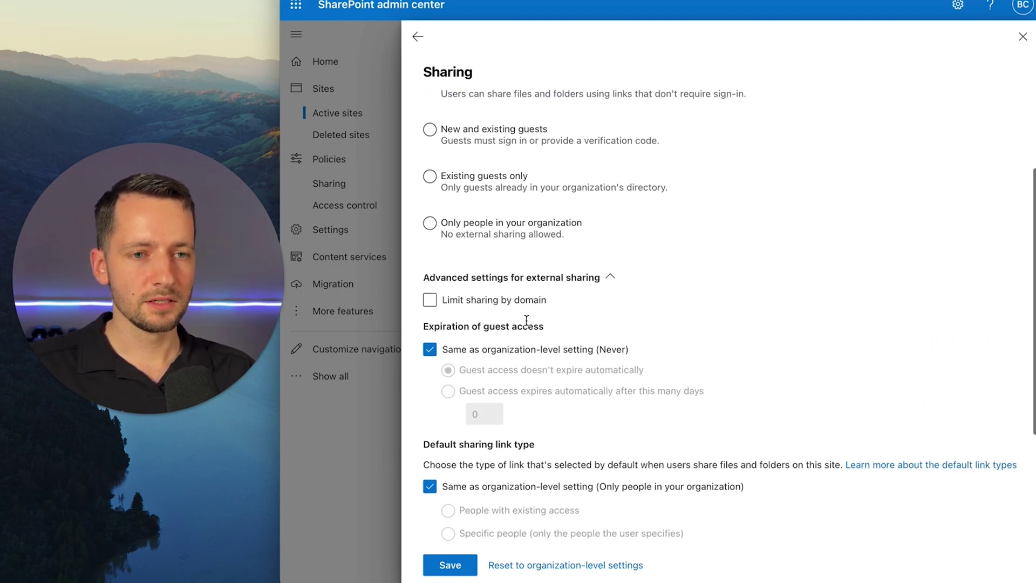
# Turn on Limit sharing by domain, try the allow and block domain options, then return unsaved.
pyautogui.click(484, 298)
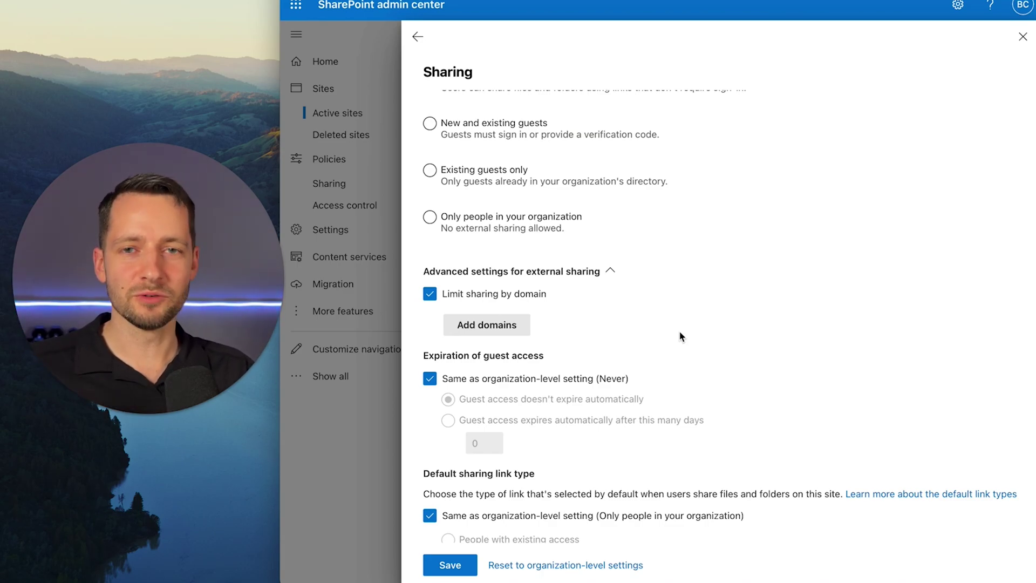
pyautogui.click(491, 335)
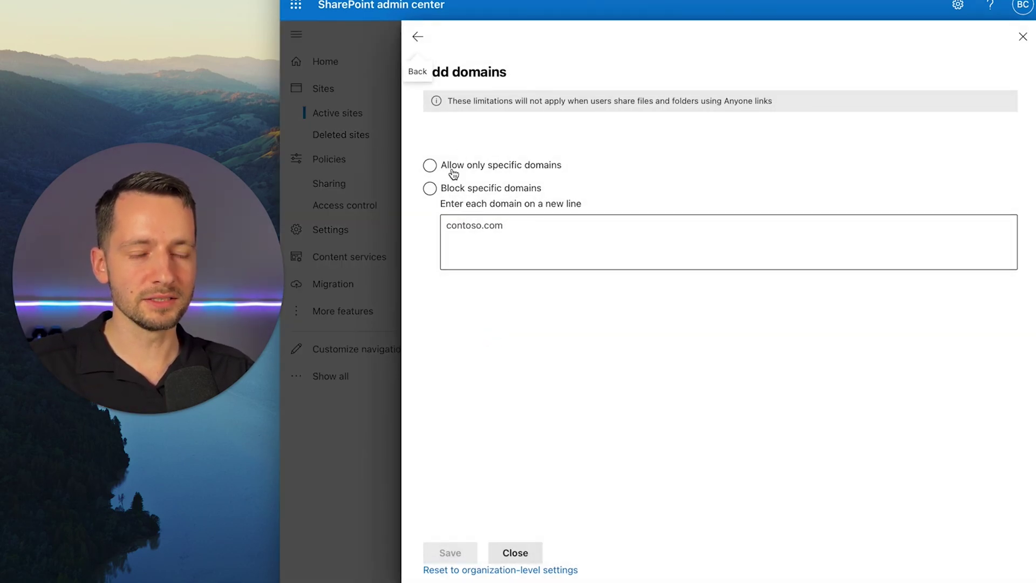
pyautogui.click(462, 168)
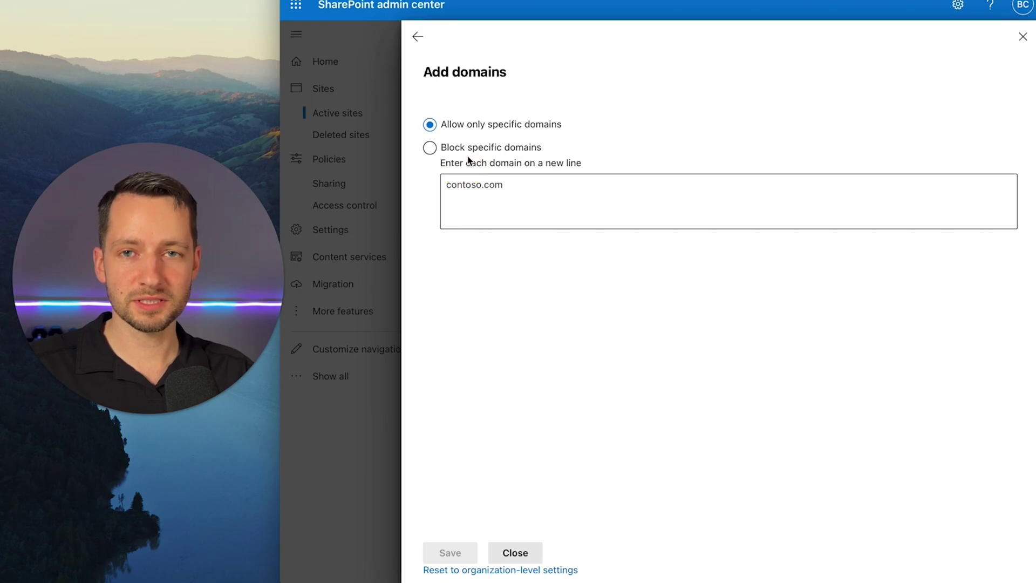
pyautogui.click(470, 157)
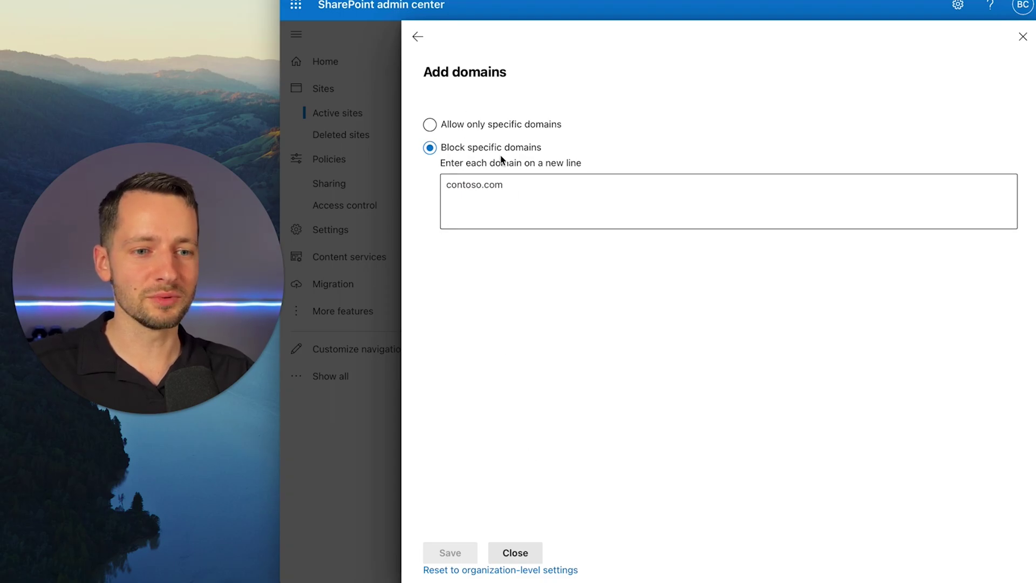
pyautogui.click(416, 38)
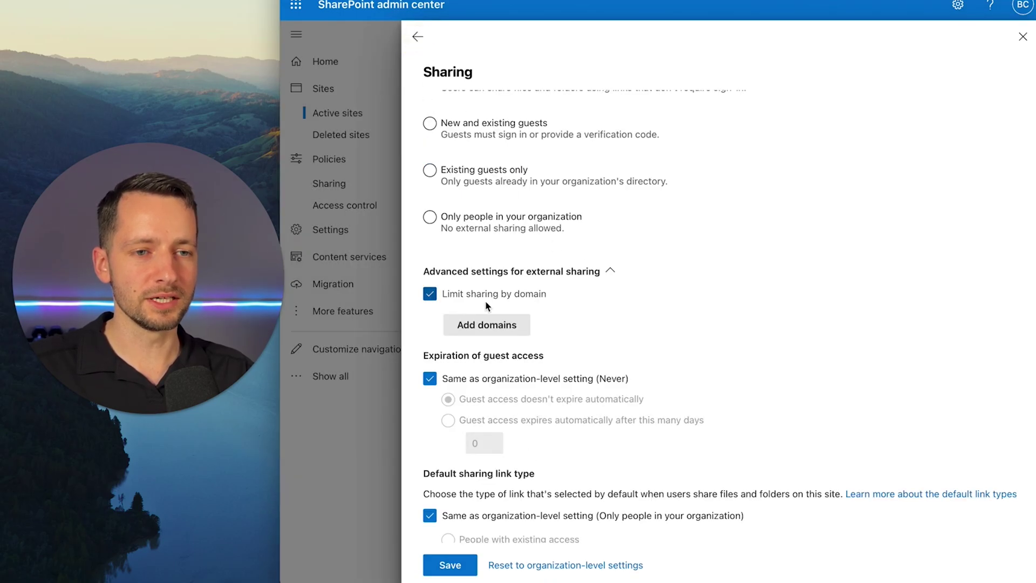
# Turn off Limit sharing by domain and keep guest expiration at the organization-level setting.
pyautogui.click(432, 294)
pyautogui.scroll(-2, 560, 350)
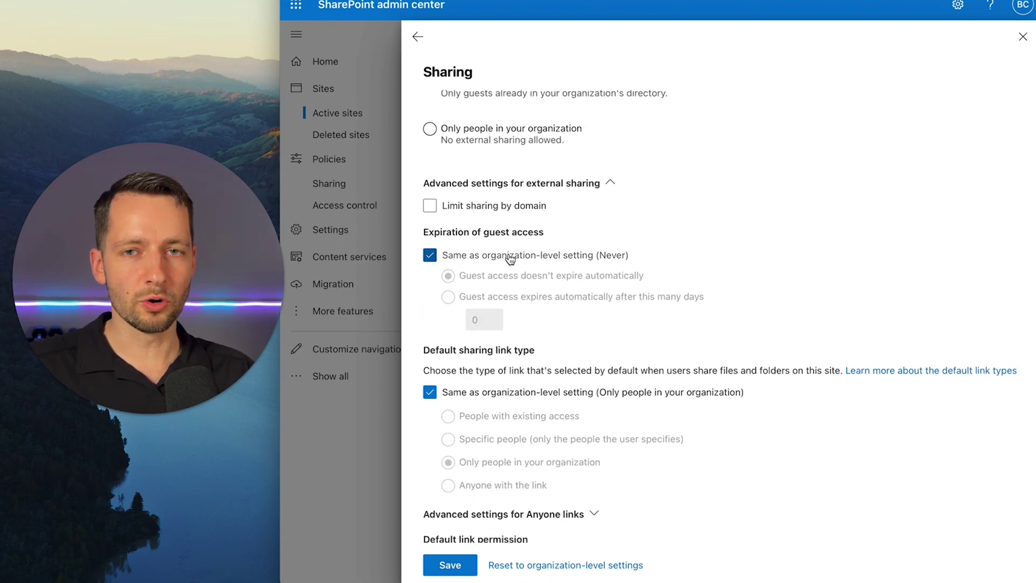
pyautogui.click(470, 255)
pyautogui.scroll(-2, 500, 360)
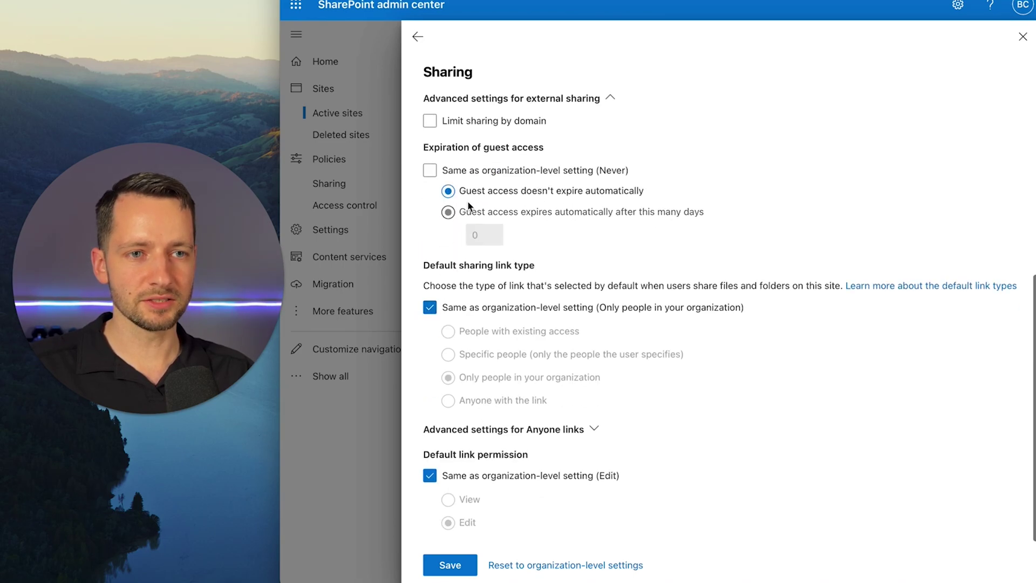
pyautogui.click(462, 170)
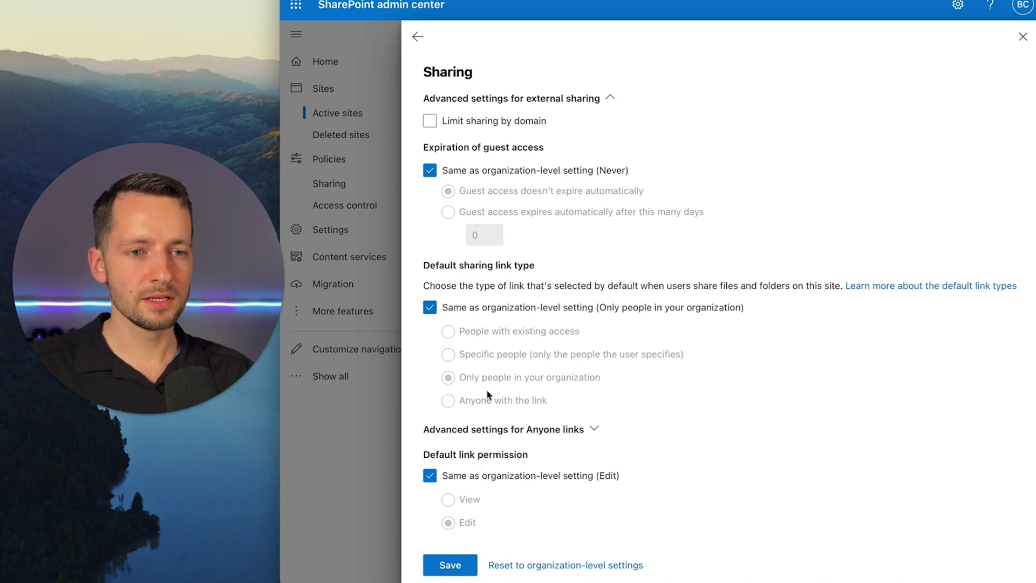
# Keep the default sharing link type matching the organization-level setting.
pyautogui.click(429, 307)
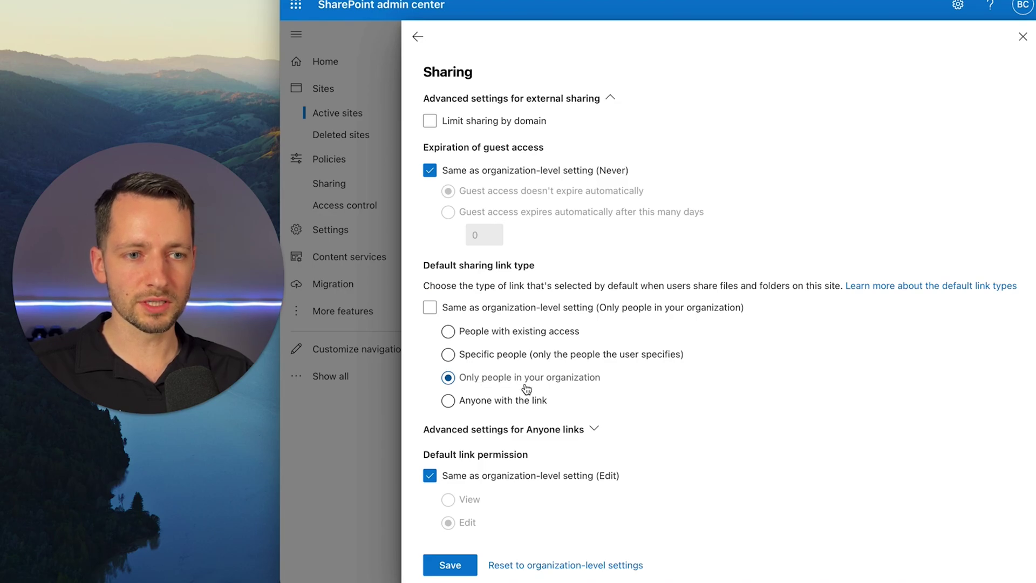
pyautogui.scroll(6, 477, 259)
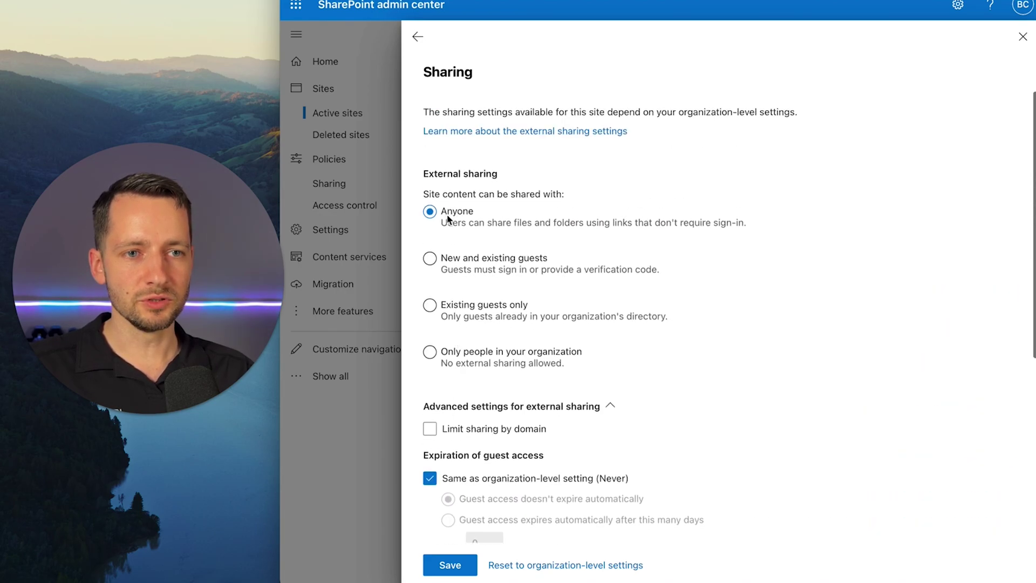
pyautogui.scroll(-6, 462, 254)
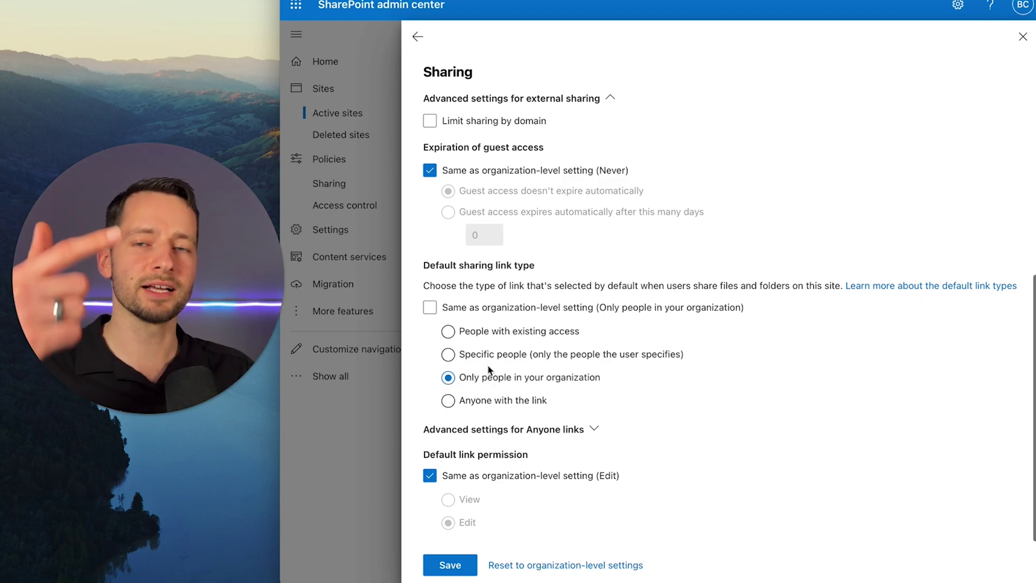
pyautogui.click(430, 307)
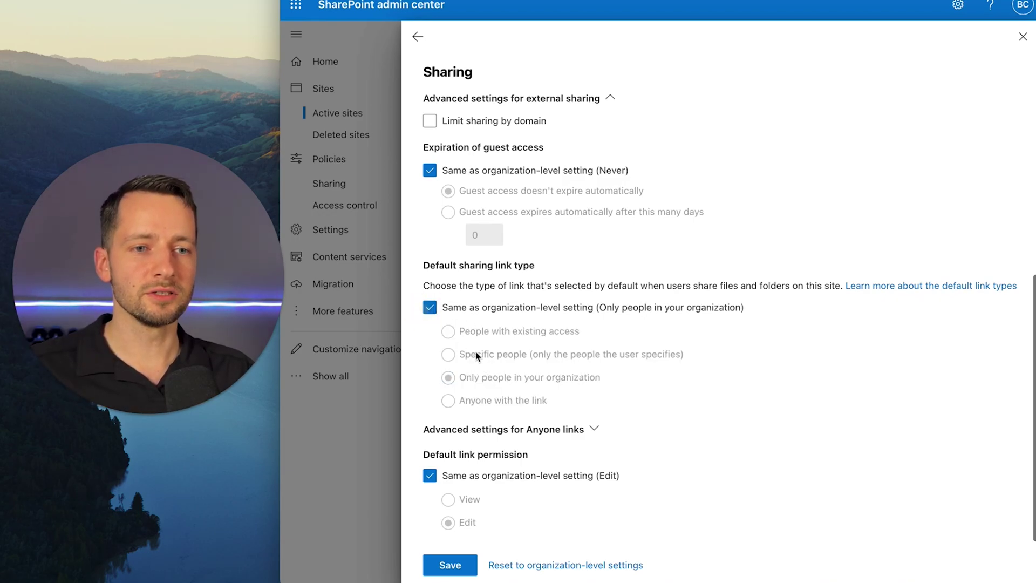
pyautogui.scroll(5, 493, 364)
# Try New and existing guests, Only people in your organization, and a People with existing access default link.
pyautogui.scroll(1, 464, 286)
pyautogui.click(431, 258)
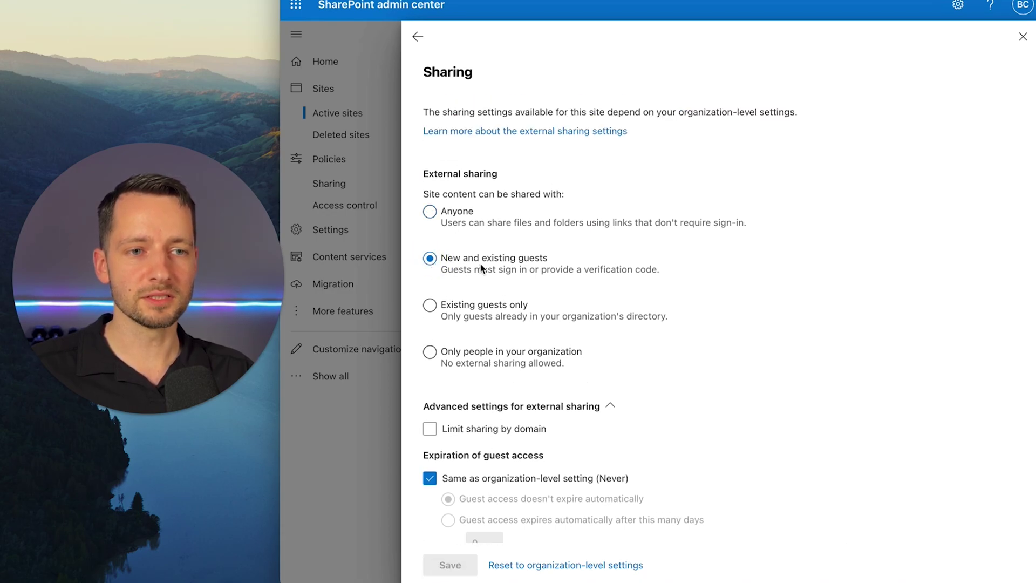
pyautogui.click(430, 351)
pyautogui.scroll(-1, 507, 380)
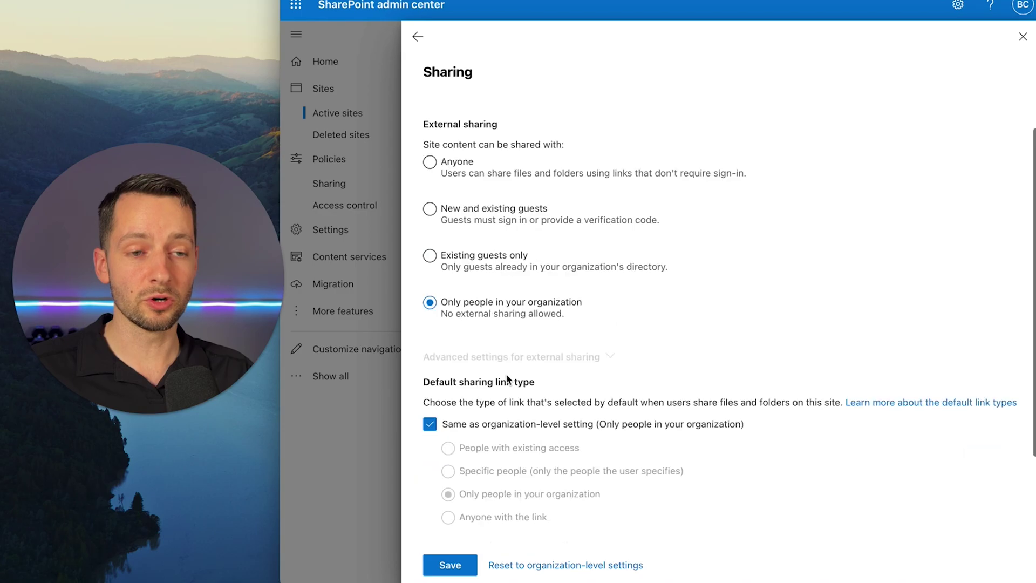
pyautogui.scroll(-2, 507, 380)
pyautogui.click(430, 307)
pyautogui.click(448, 330)
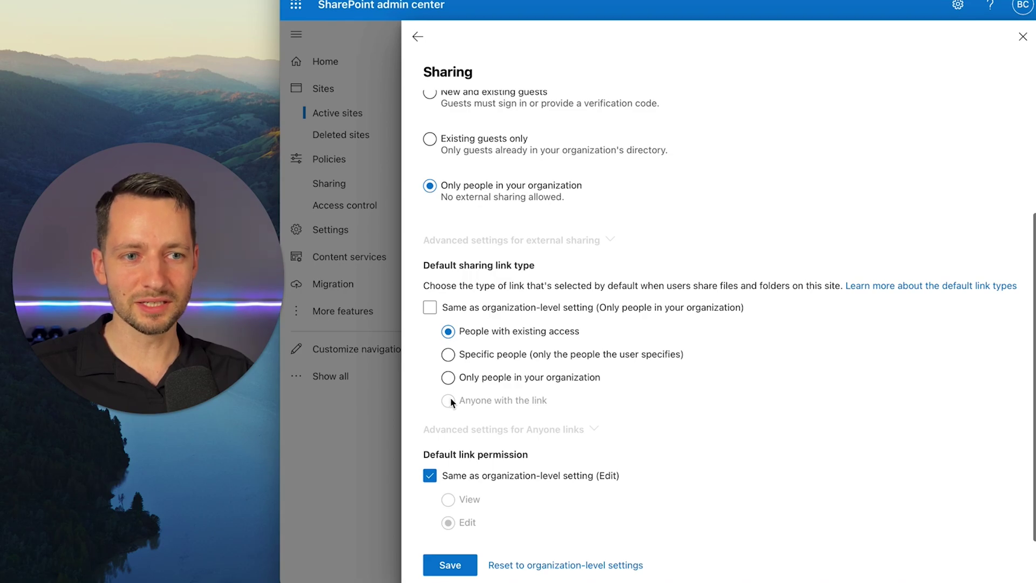
pyautogui.scroll(3, 451, 402)
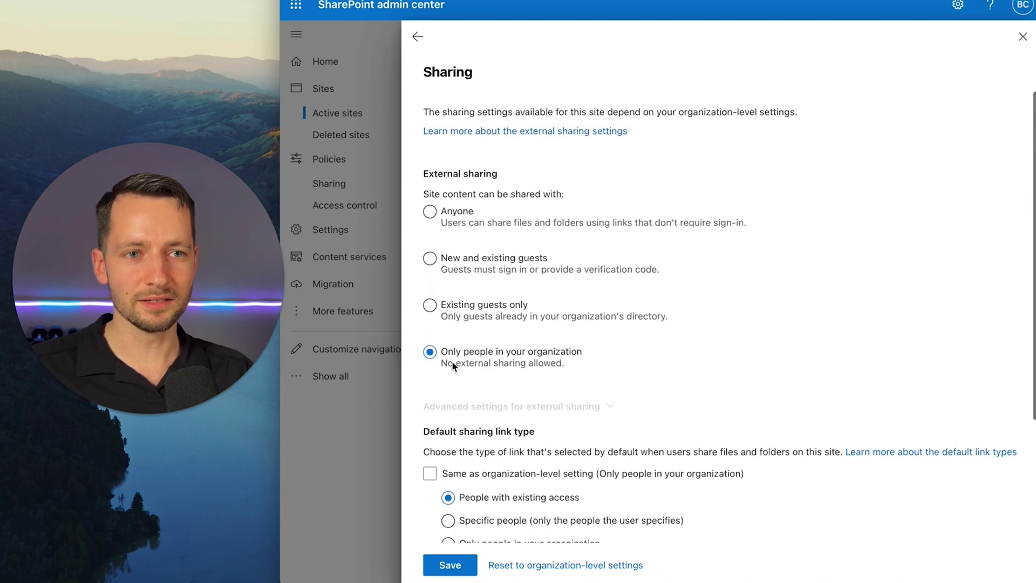
# Set site external sharing to Anyone, returning the default link type to the organization-level setting.
pyautogui.click(430, 212)
pyautogui.scroll(-5, 470, 378)
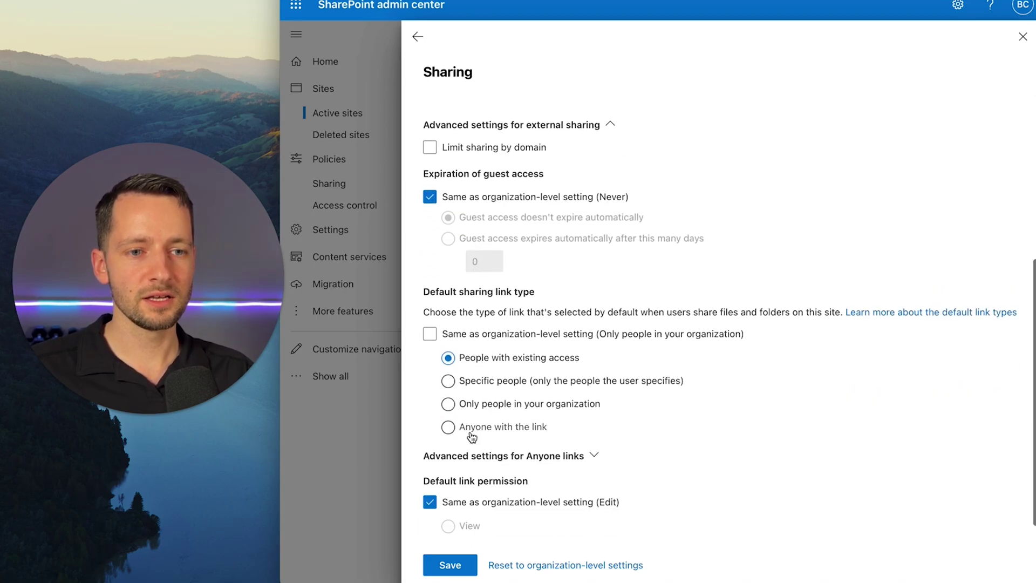
pyautogui.click(477, 431)
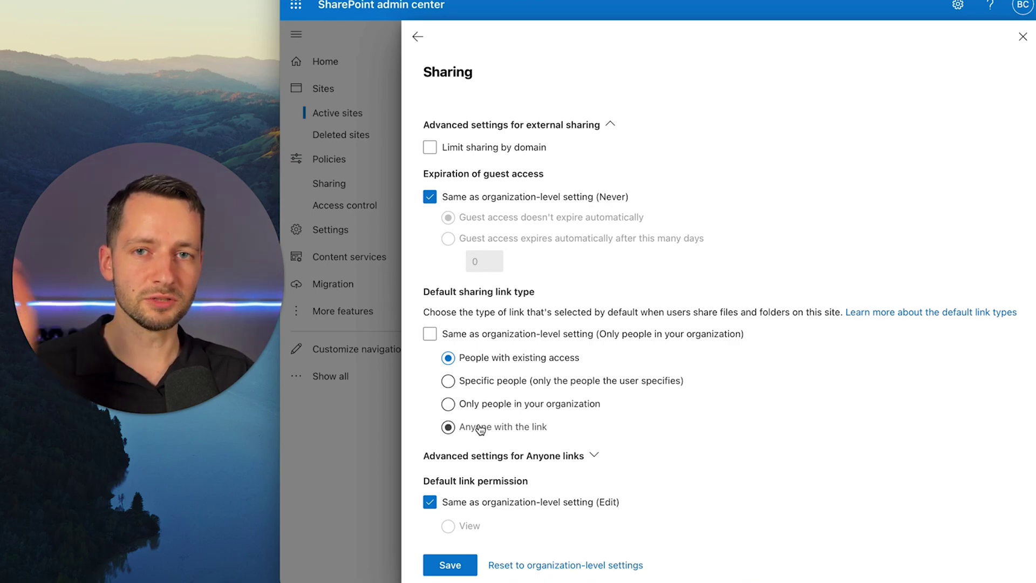
pyautogui.click(429, 335)
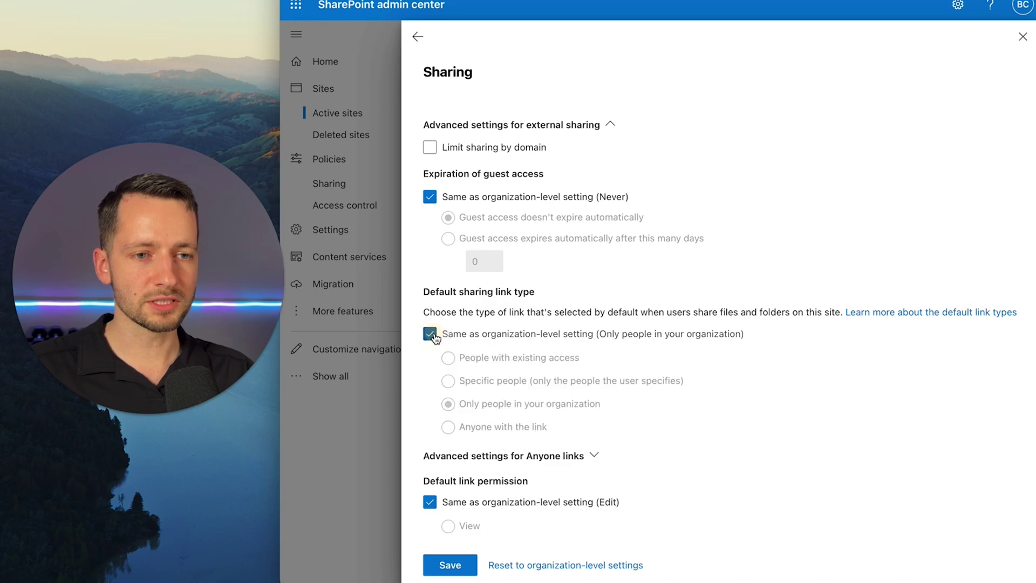
pyautogui.scroll(-1, 640, 429)
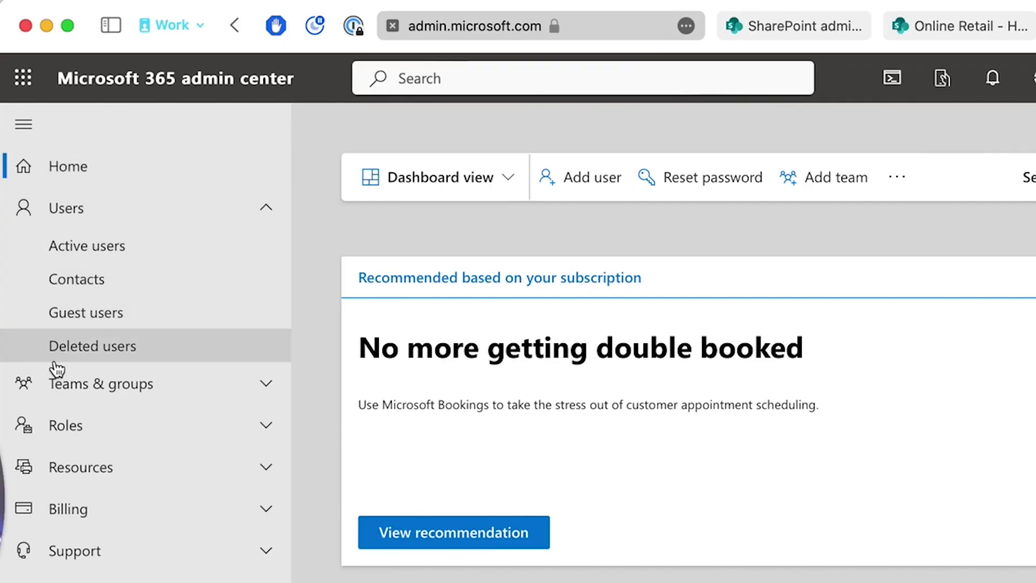
# Show Active teams & groups, listing 16 groups including Online Retail.
pyautogui.click(103, 402)
pyautogui.click(104, 424)
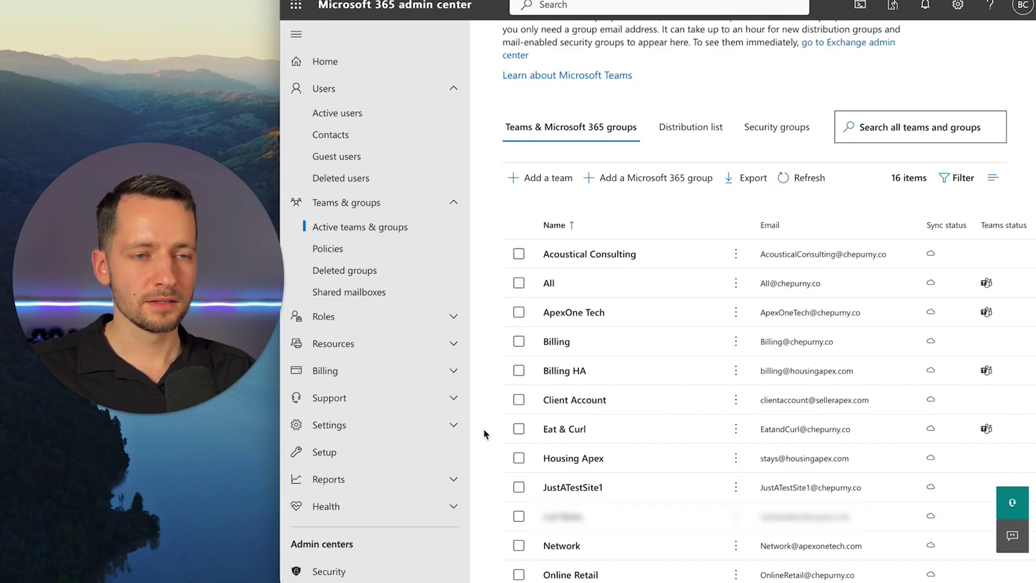
pyautogui.scroll(-2, 484, 434)
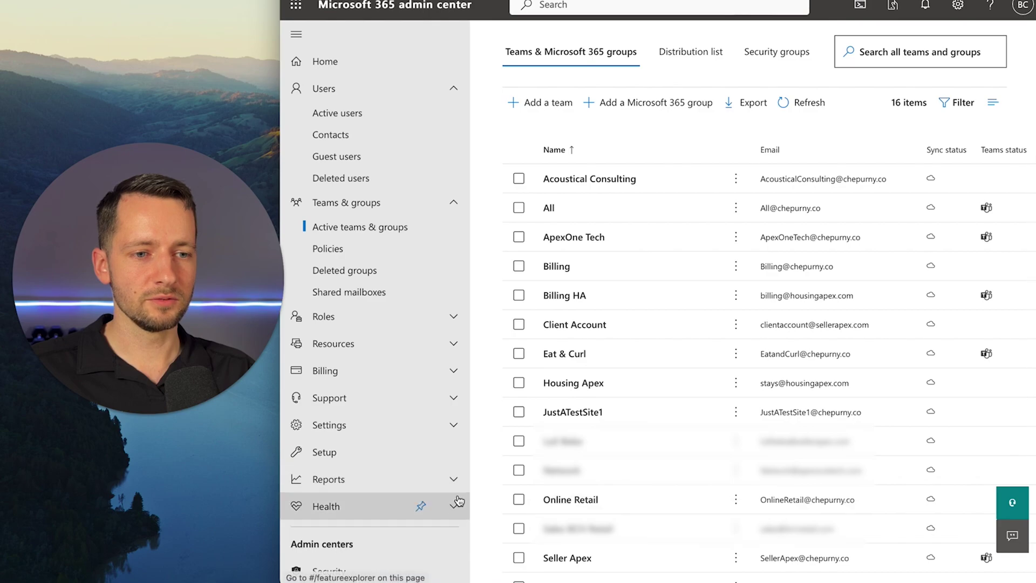
# In Online Retail's group settings, save External file sharing as Anyone and close the details panel.
pyautogui.click(575, 505)
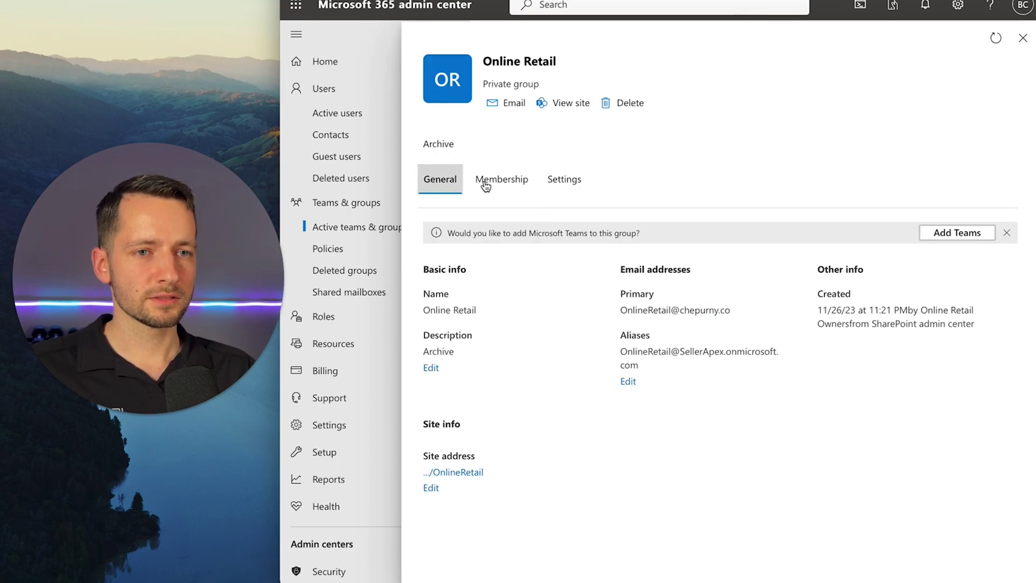
pyautogui.click(571, 188)
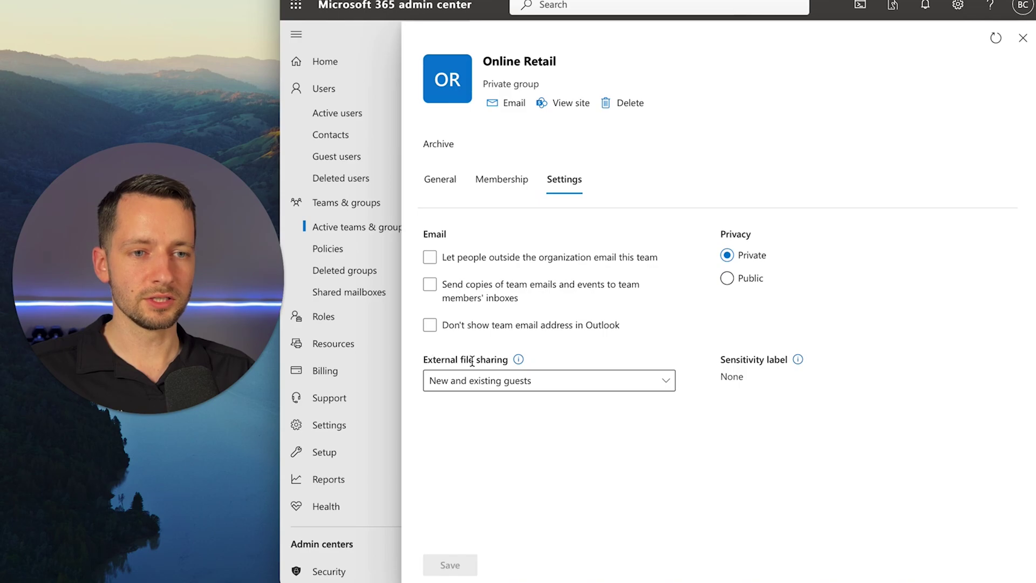
pyautogui.click(619, 390)
pyautogui.click(474, 404)
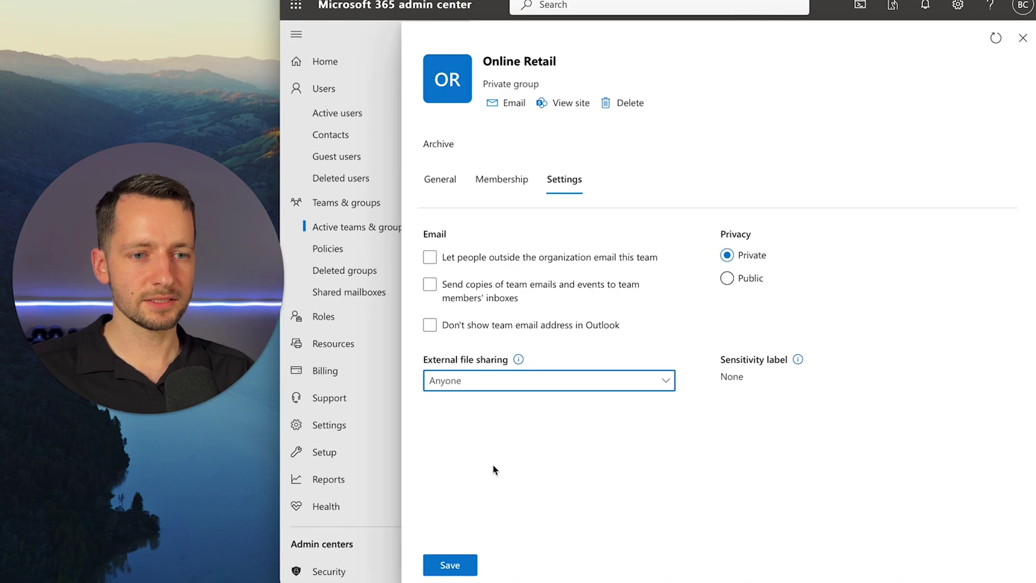
pyautogui.click(466, 566)
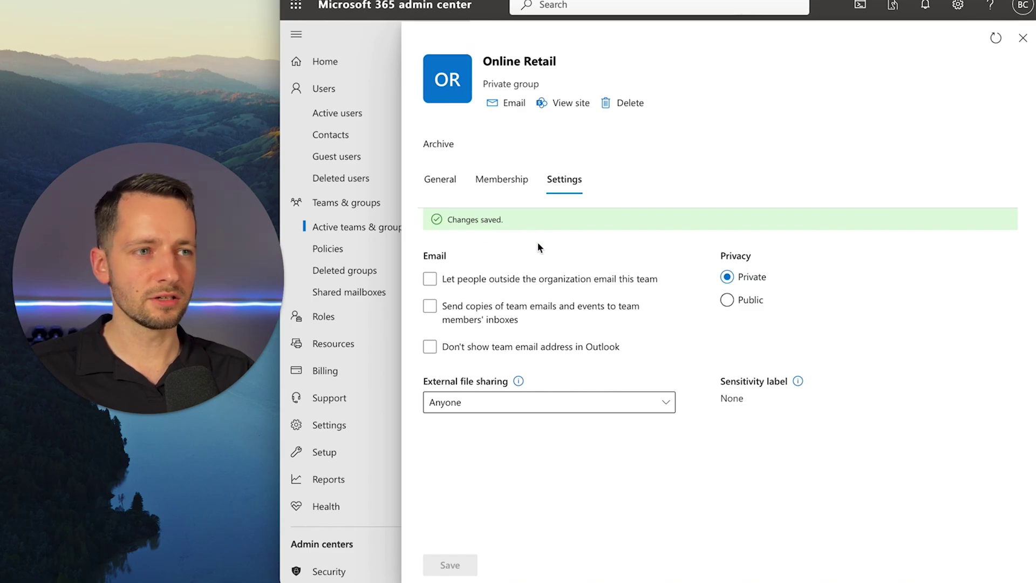
pyautogui.click(1023, 37)
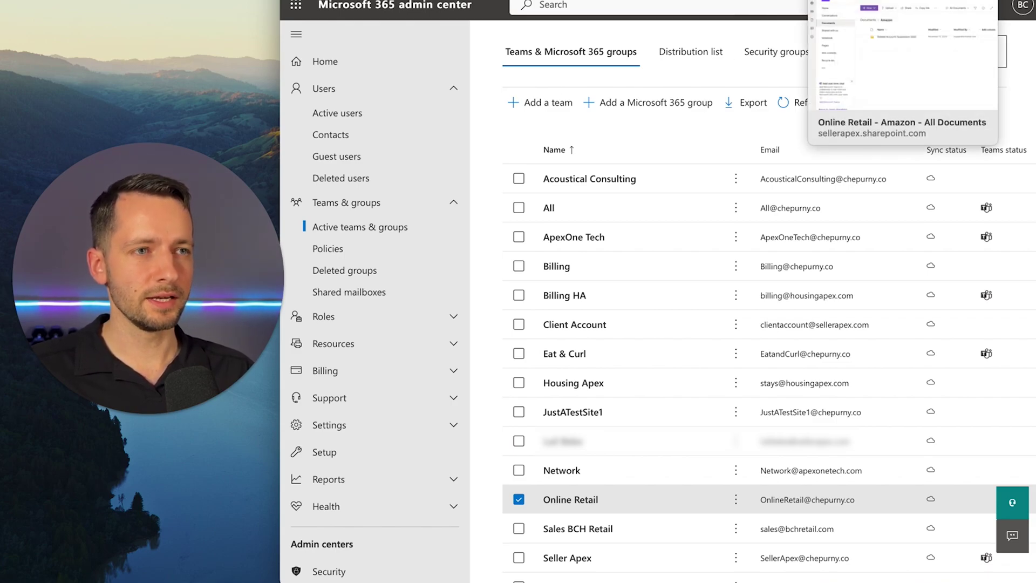
# In the Online Retail Amazon library, copy a link for the Related Accounts Suspension 2020 folder.
pyautogui.click(903, 0)
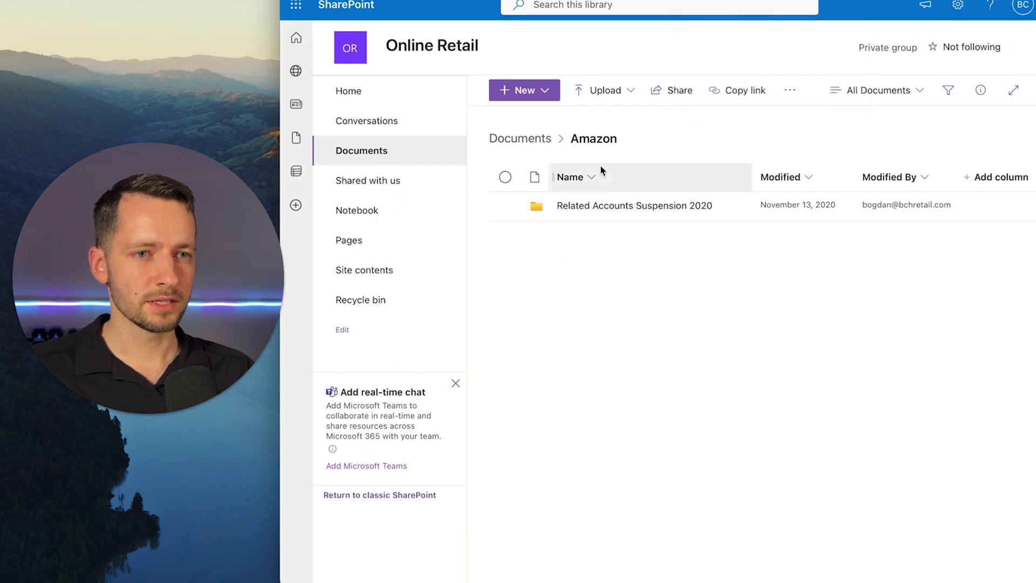
pyautogui.moveTo(705, 207)
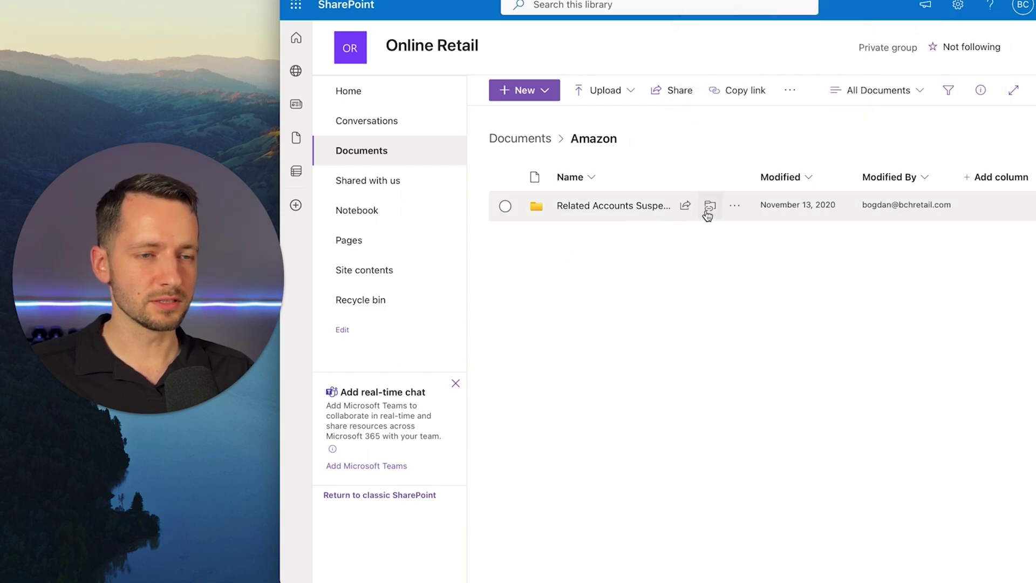
pyautogui.click(732, 211)
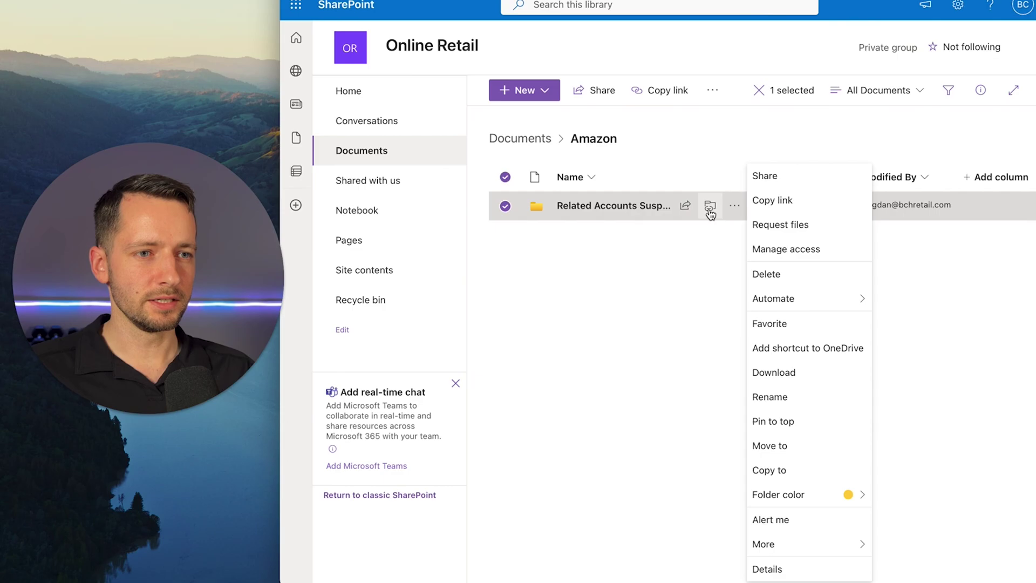
pyautogui.click(772, 202)
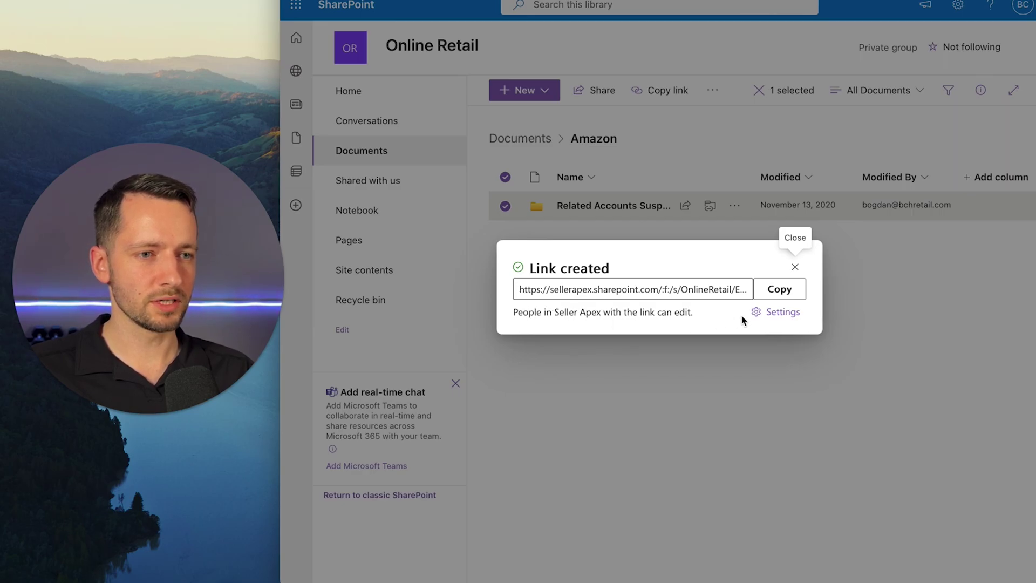
# Make the folder link available to Anyone with view-only, can't-download permission.
pyautogui.click(783, 313)
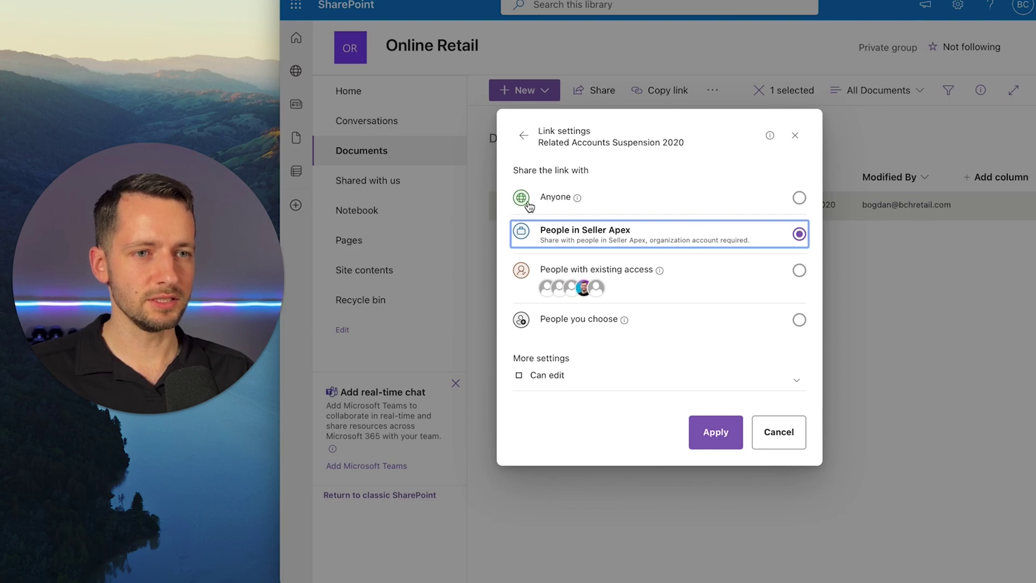
pyautogui.click(800, 197)
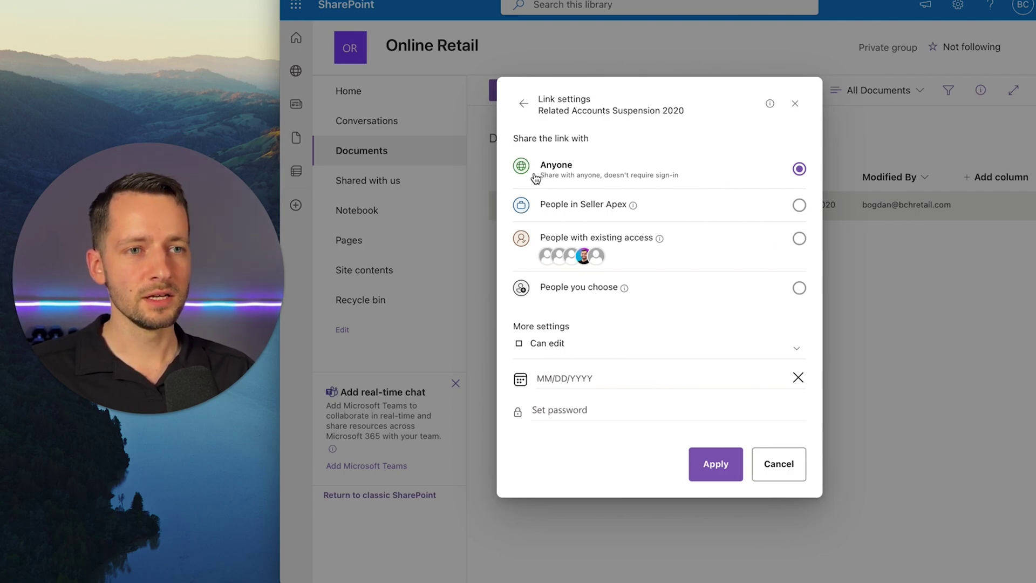
pyautogui.click(738, 346)
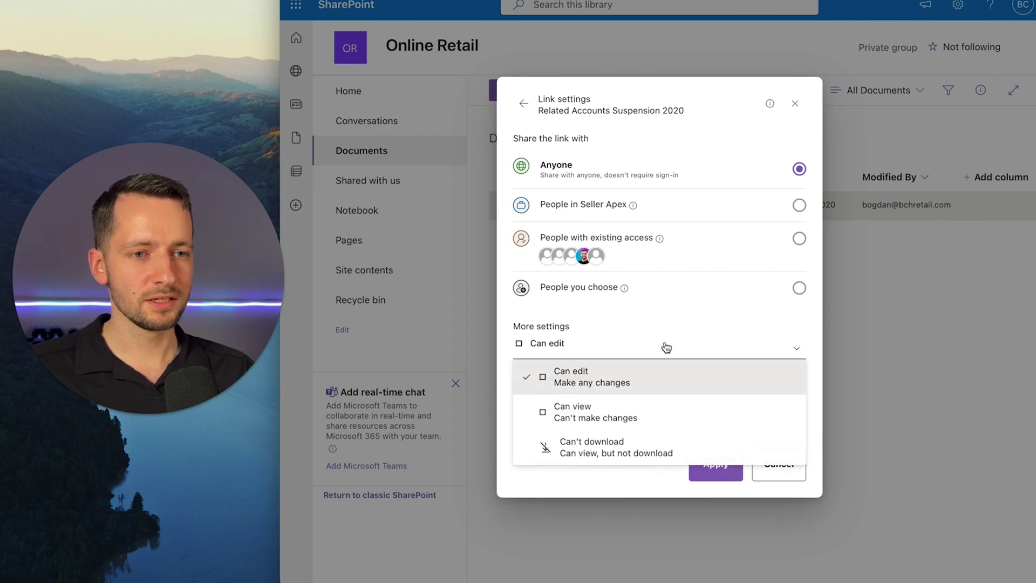
pyautogui.click(567, 413)
pyautogui.click(664, 351)
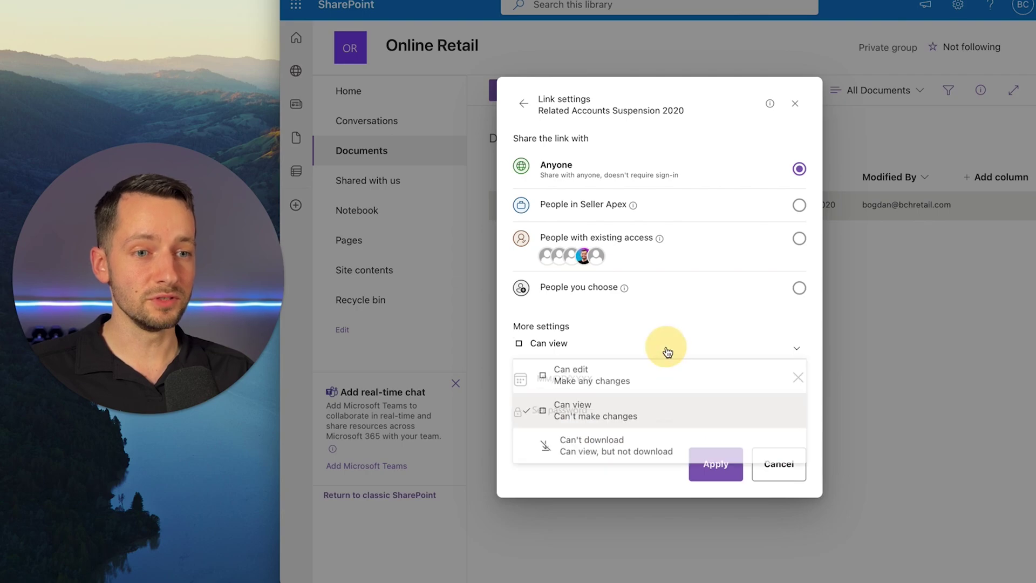
pyautogui.click(587, 455)
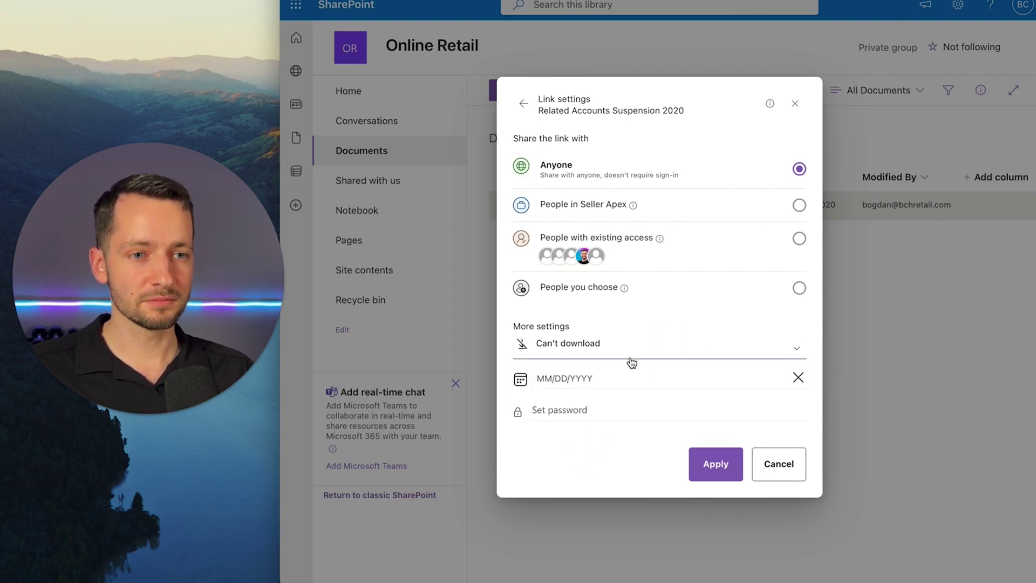
# Remove the link's expiry date and apply the new link settings.
pyautogui.click(576, 384)
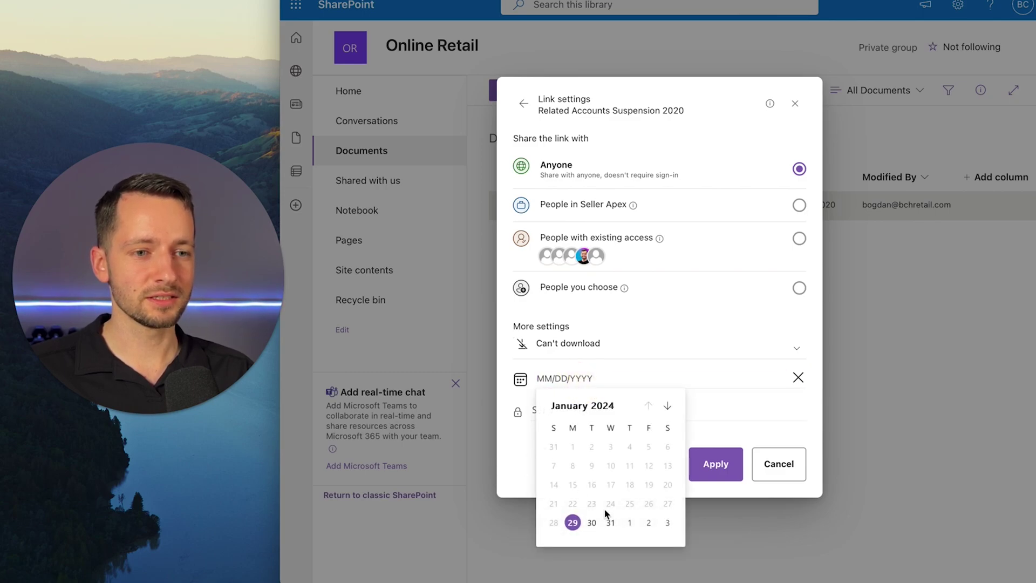
pyautogui.click(610, 522)
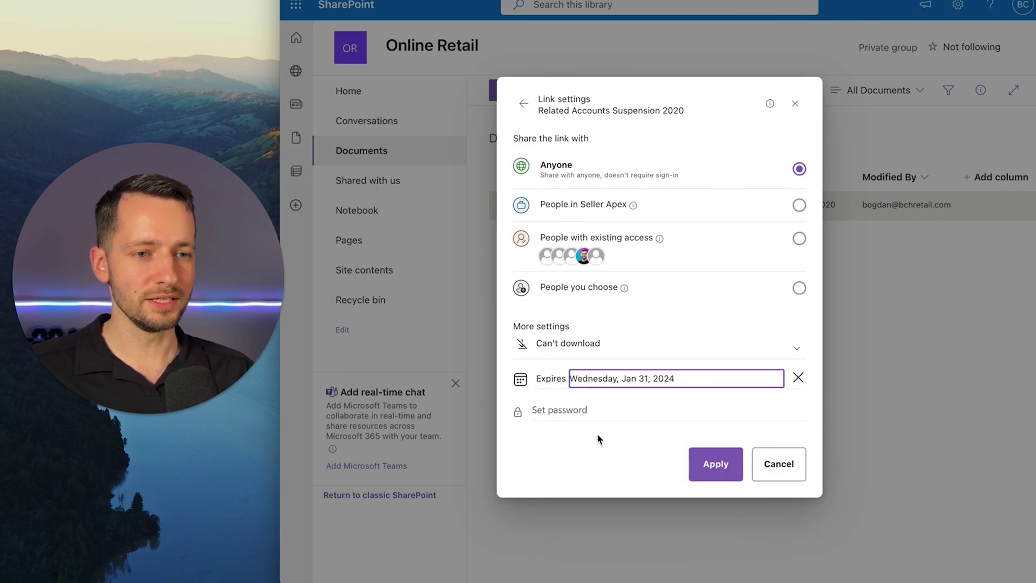
pyautogui.click(570, 411)
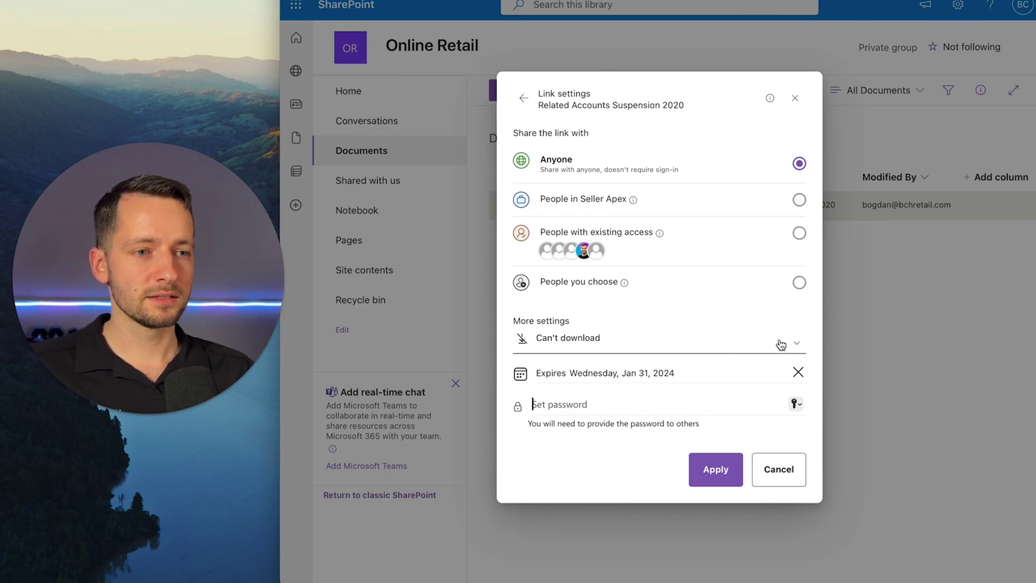
pyautogui.click(798, 372)
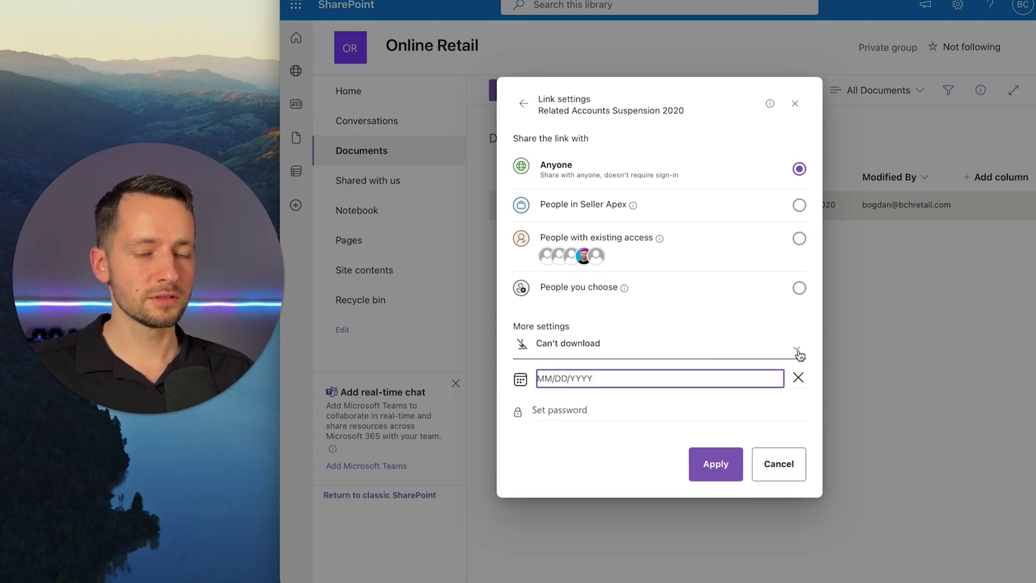
pyautogui.click(717, 463)
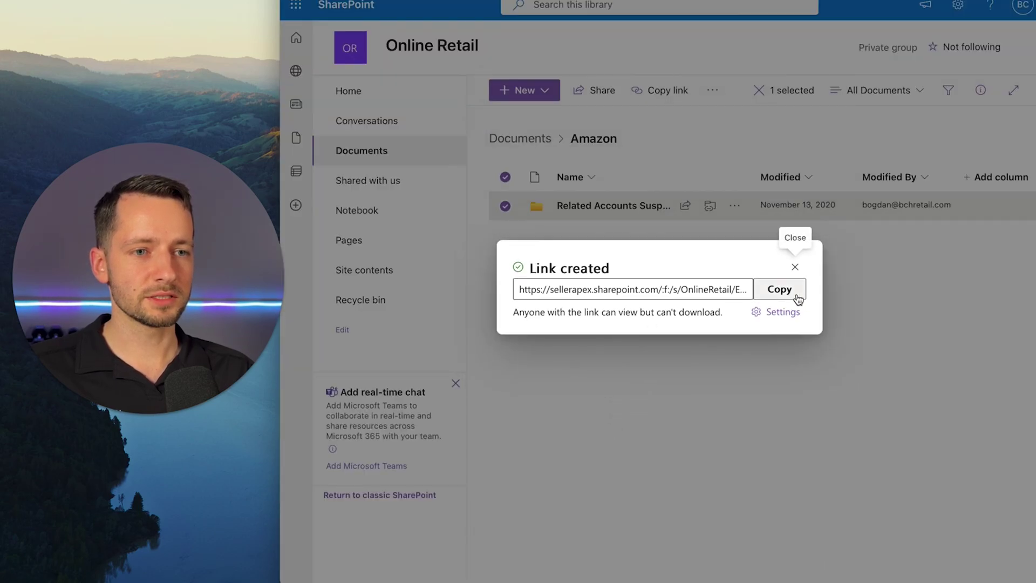
# Copy the Related Accounts Suspension 2020 folder's Anyone, no-download link to the clipboard.
pyautogui.click(777, 295)
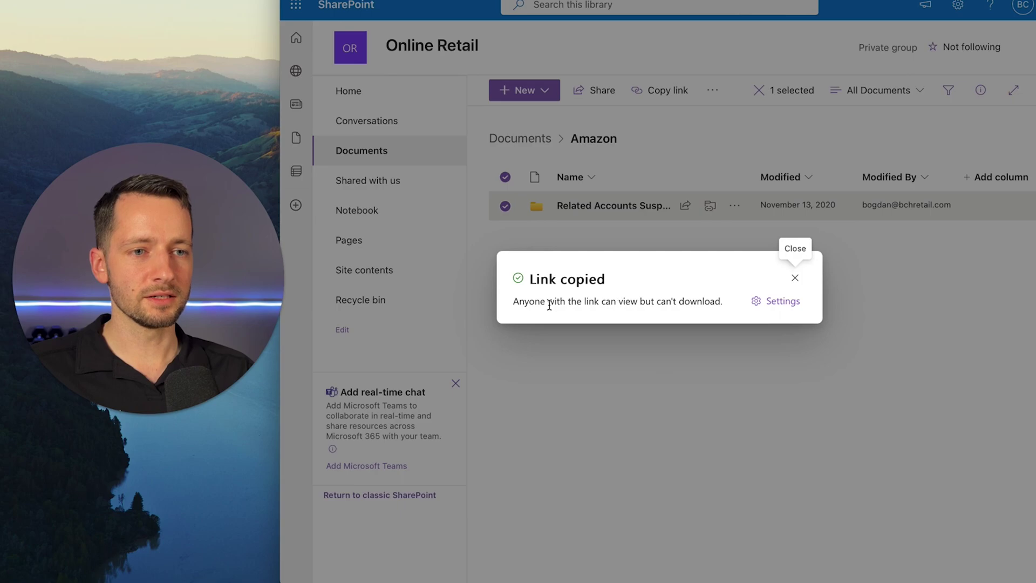